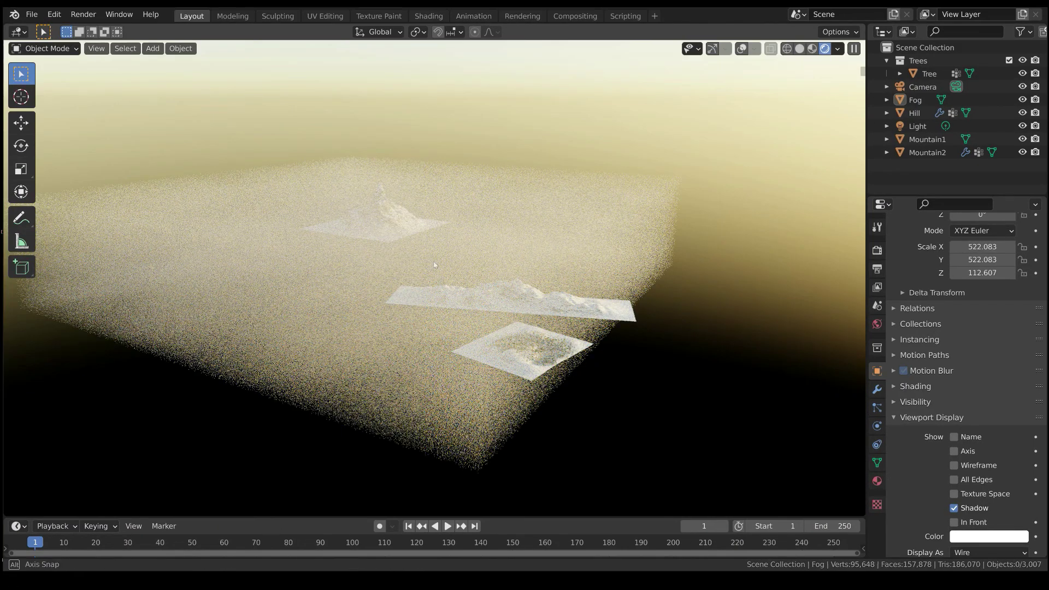
{"action": "middle_click_drag", "start_coordinate": [434, 265], "coordinate": [406, 267]}
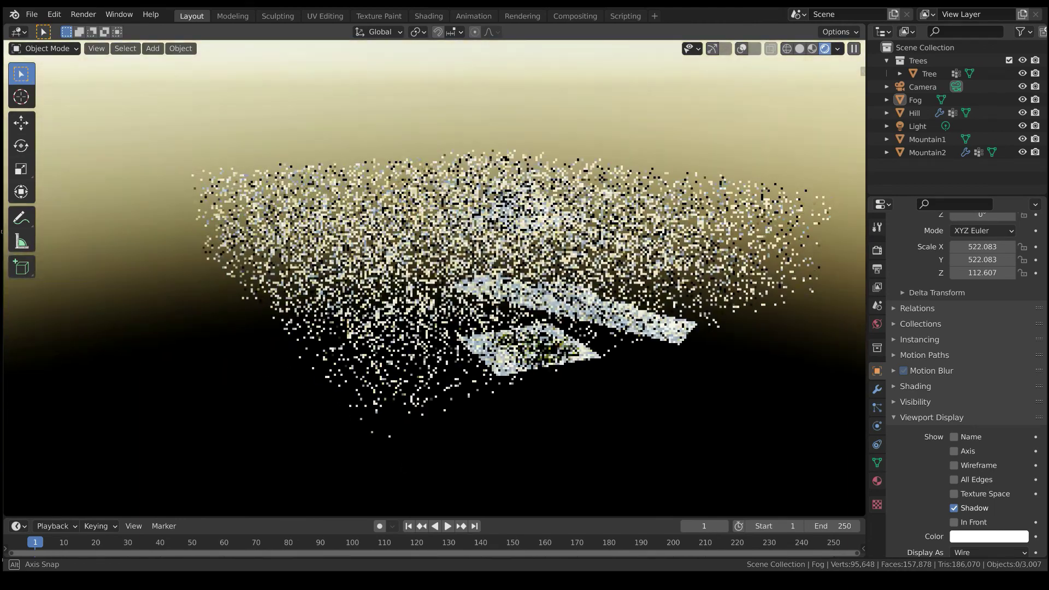
{"action": "middle_click_drag", "start_coordinate": [503, 246], "coordinate": [505, 247]}
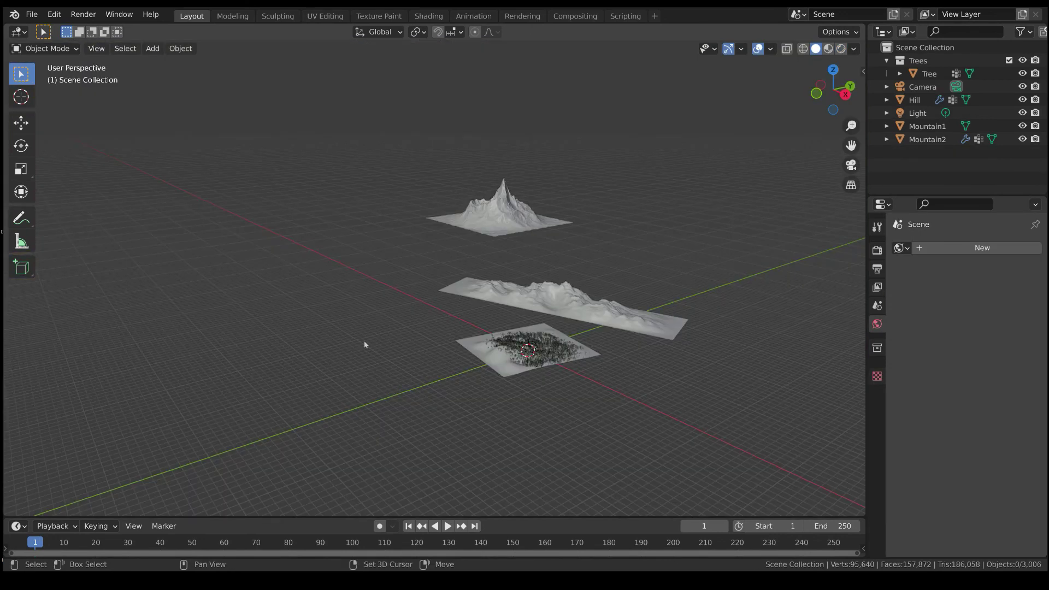
Add a cube mesh at the world origin and scale it up uniformly to about 140
{"action": "key", "text": "shift+a"}
{"action": "mouse_move", "coordinate": [350, 309]}
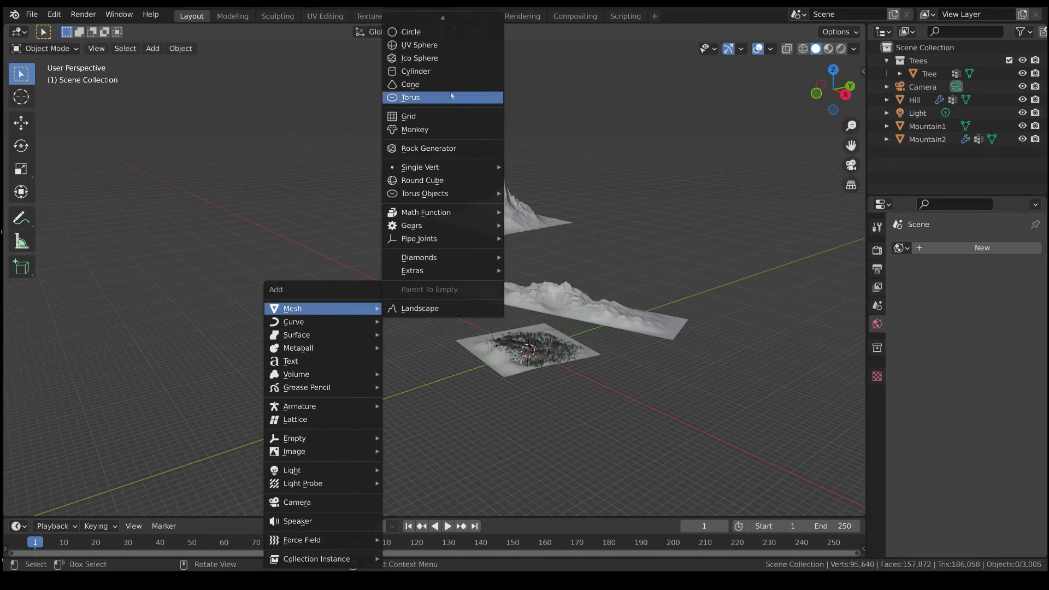
{"action": "mouse_move", "coordinate": [426, 20]}
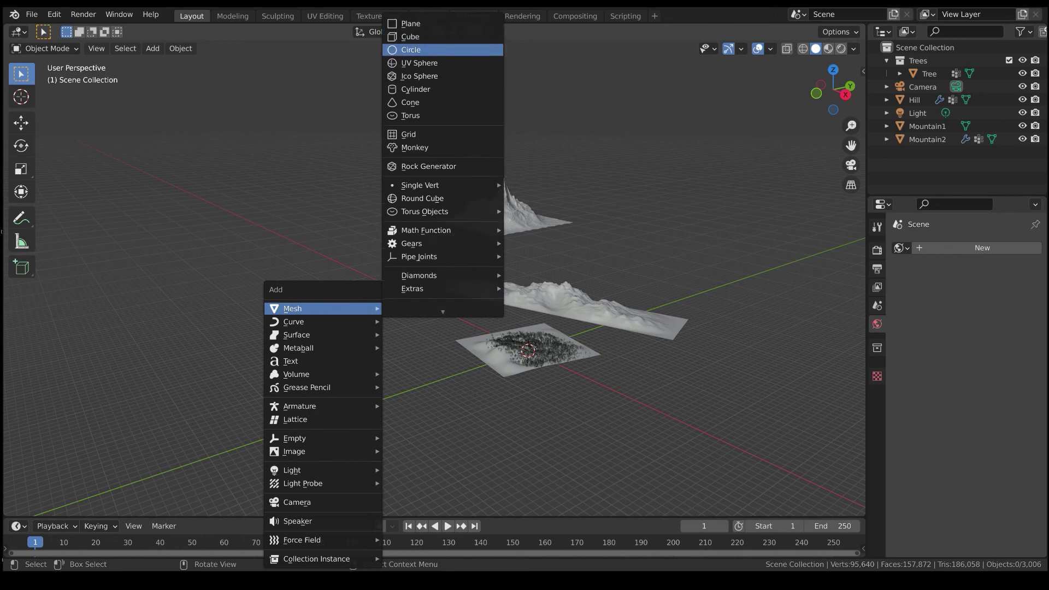
{"action": "left_click", "coordinate": [427, 63]}
{"action": "key", "text": "s"}
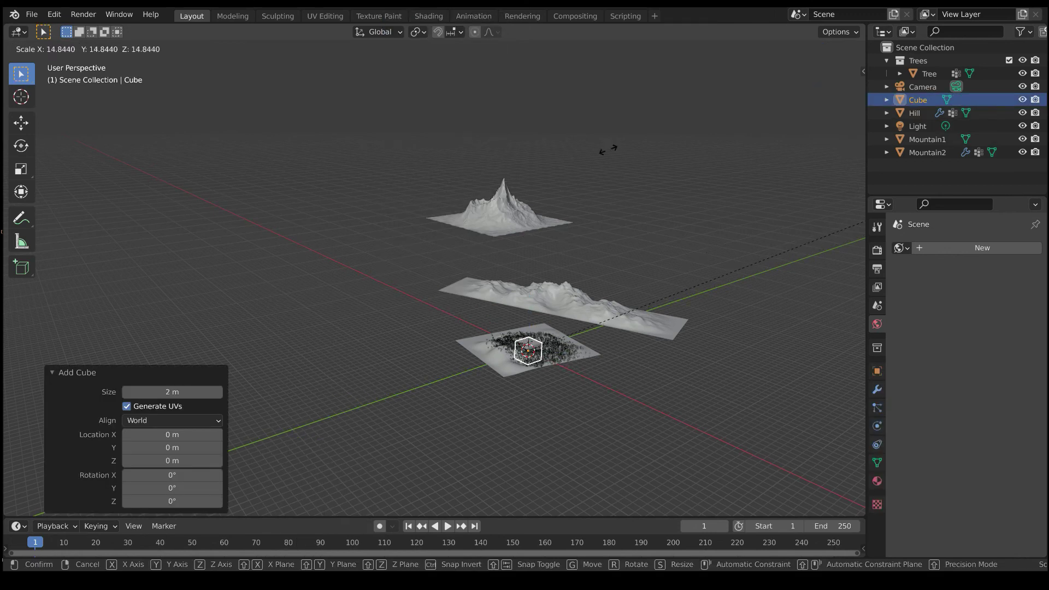
{"action": "left_click", "coordinate": [666, 371]}
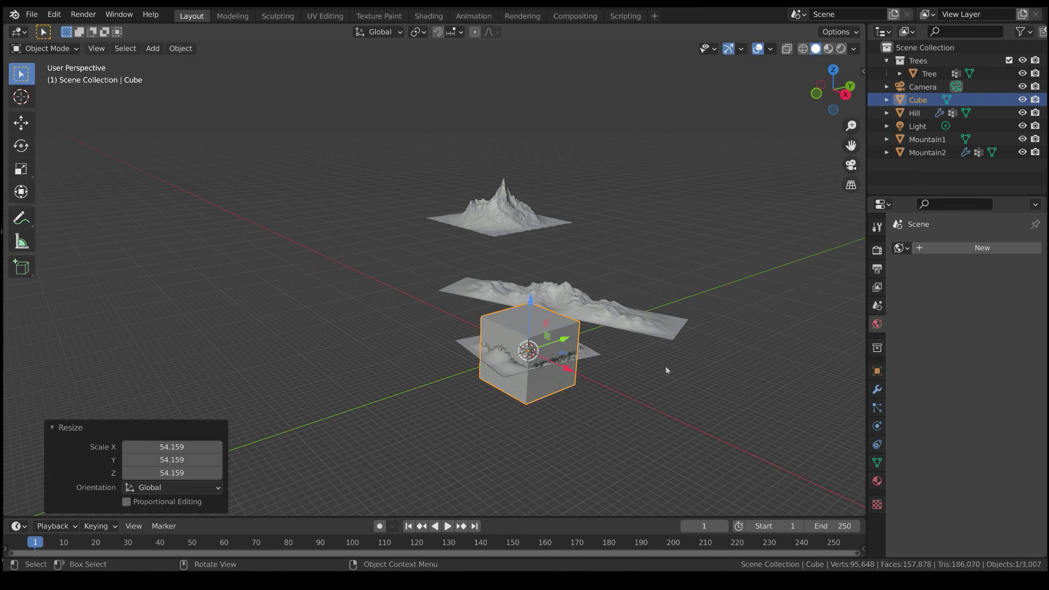
{"action": "key", "text": "s"}
{"action": "left_click", "coordinate": [789, 412]}
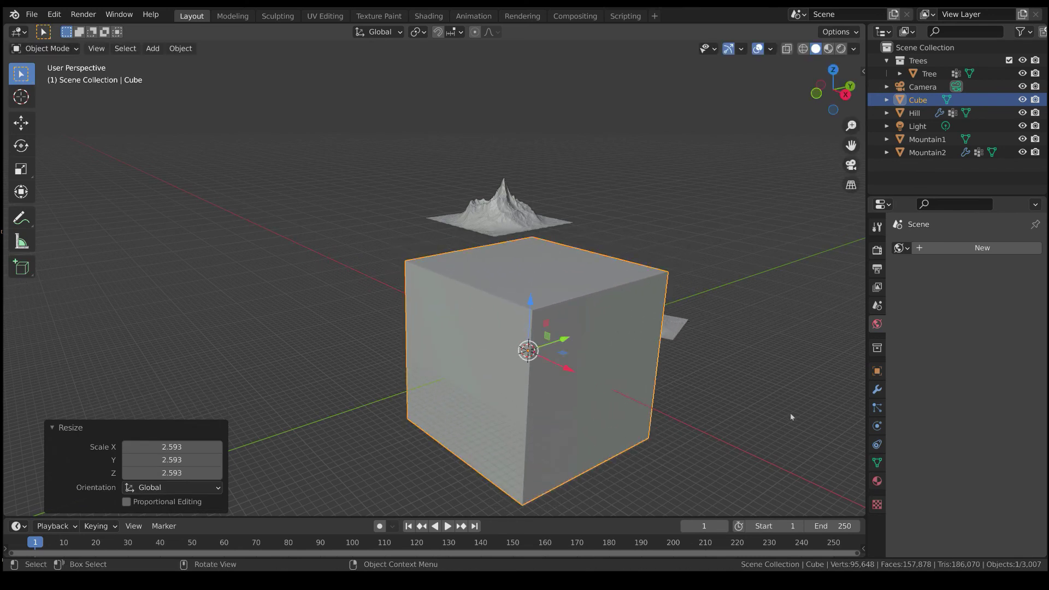
Set the cube's viewport display to Wire
{"action": "left_click", "coordinate": [877, 371]}
{"action": "scroll", "coordinate": [983, 427], "scroll_direction": "down", "scroll_amount": 6}
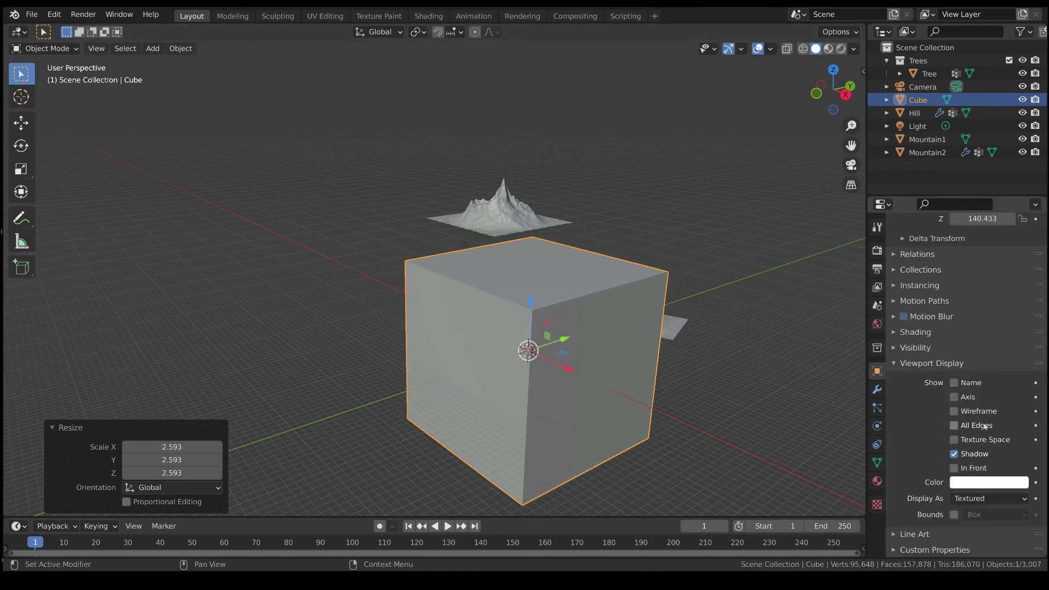
{"action": "left_click", "coordinate": [977, 499]}
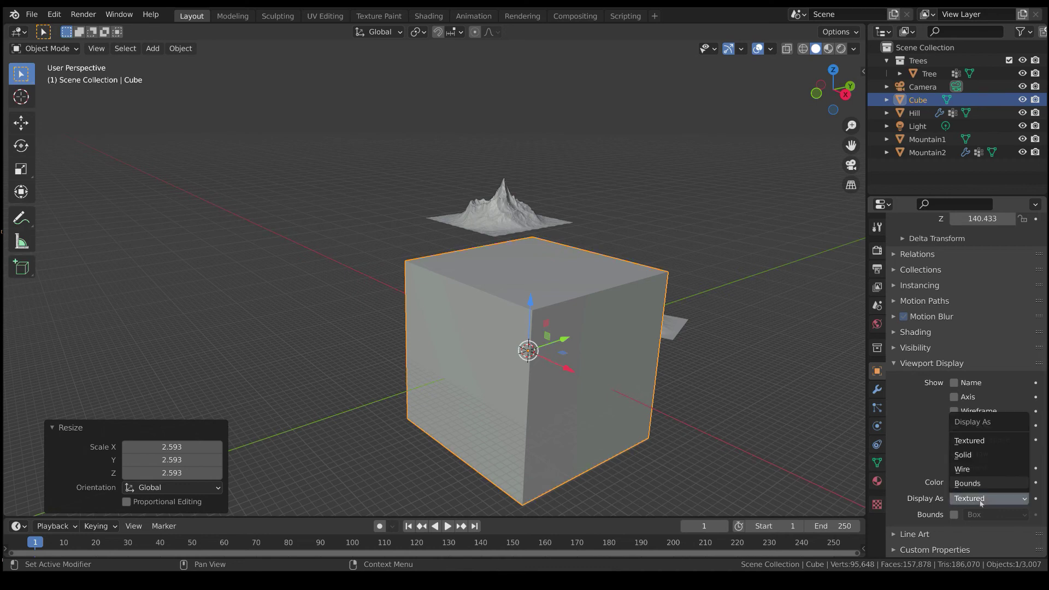
{"action": "left_click", "coordinate": [981, 469]}
From the top view, enlarge the cube uniformly to a scale of about 623 and move it to enclose the hill and both mountains
{"action": "key", "text": "KP_7"}
{"action": "key", "text": "s"}
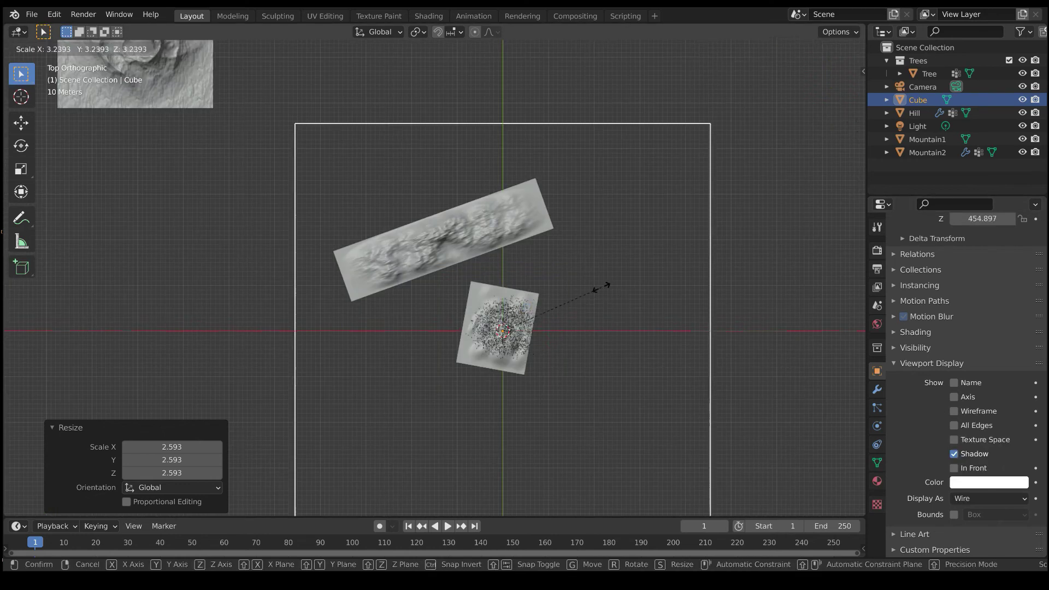
{"action": "left_click", "coordinate": [600, 287]}
{"action": "key", "text": "g"}
{"action": "left_click", "coordinate": [376, 162]}
{"action": "key", "text": "s"}
{"action": "left_click", "coordinate": [480, 239]}
Flatten the cube by scaling it along the Z axis by about 0.34
{"action": "middle_click_drag", "start_coordinate": [579, 355], "coordinate": [557, 221]}
{"action": "key", "text": "s"}
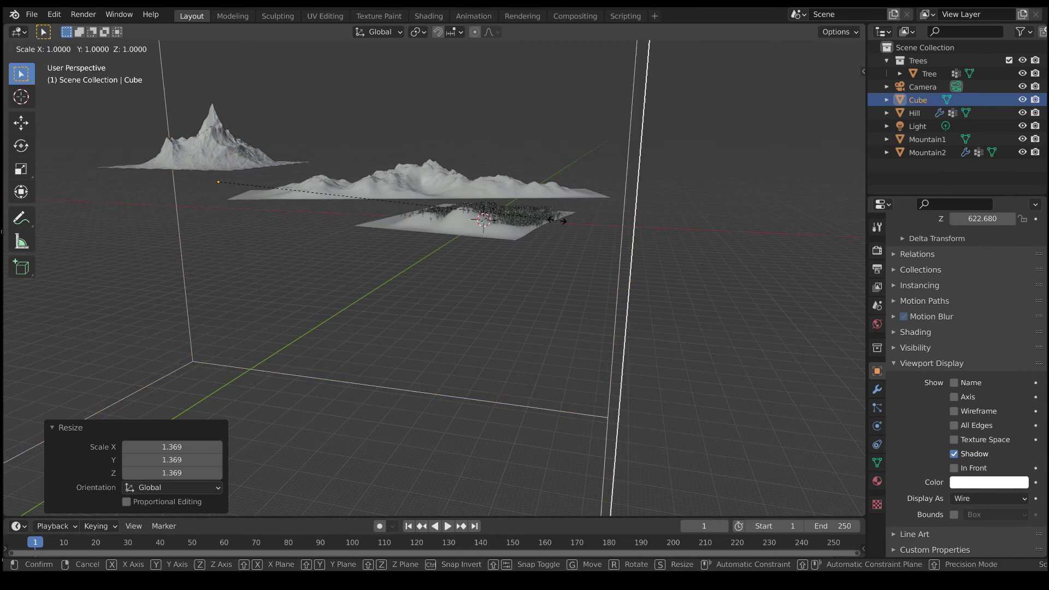
{"action": "key", "text": "z"}
{"action": "left_click", "coordinate": [327, 220]}
{"action": "scroll", "coordinate": [382, 221], "scroll_direction": "down", "scroll_amount": 4}
{"action": "middle_click_drag", "start_coordinate": [422, 218], "coordinate": [524, 243]}
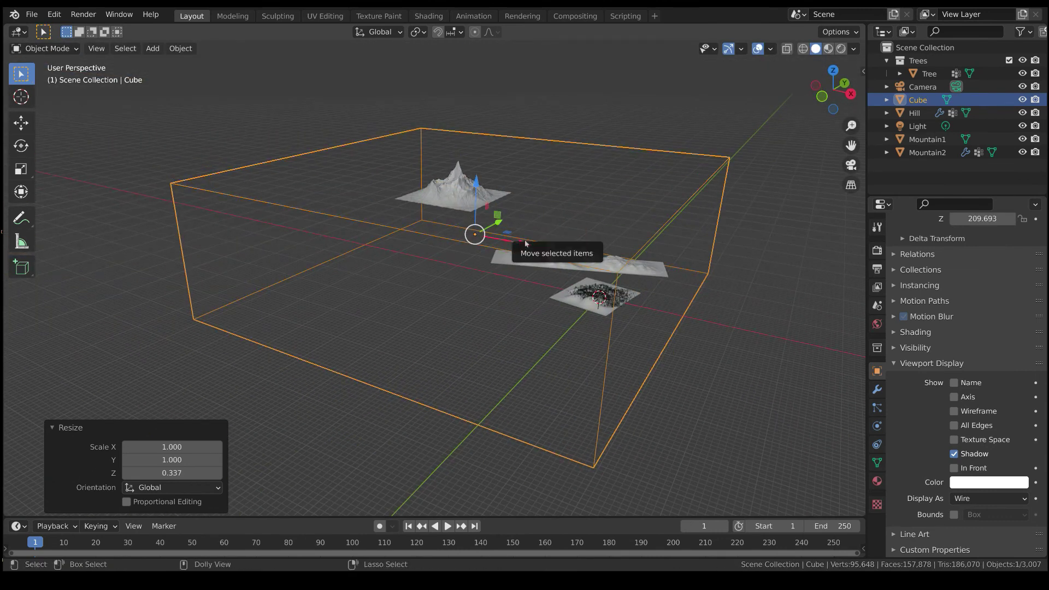
Switch to the Shading workspace and create a new material for the cube
{"action": "left_click", "coordinate": [578, 151]}
{"action": "left_click", "coordinate": [579, 147]}
{"action": "left_click", "coordinate": [429, 16]}
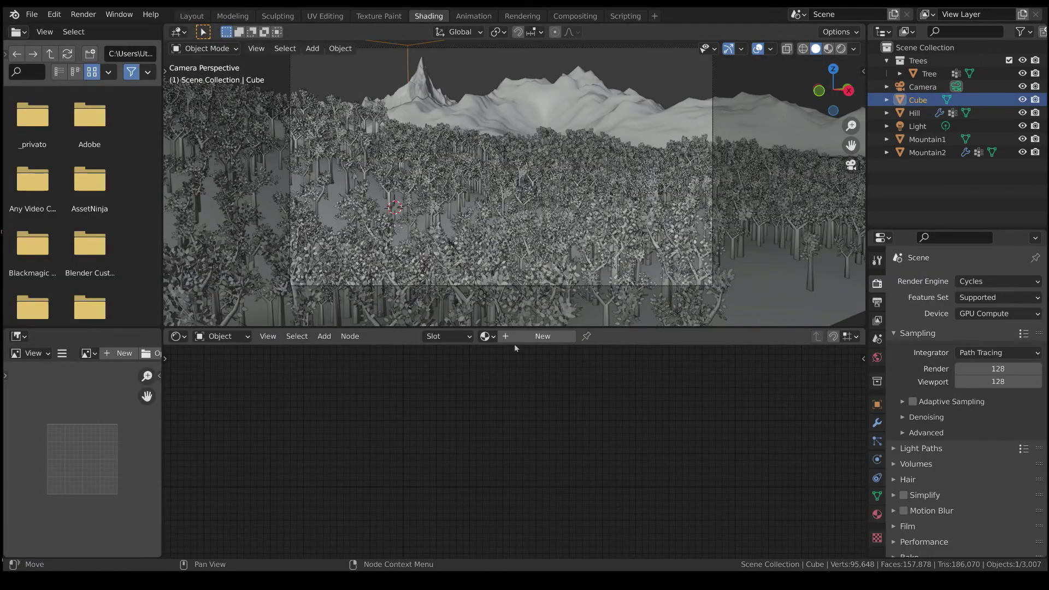
{"action": "left_click", "coordinate": [519, 337]}
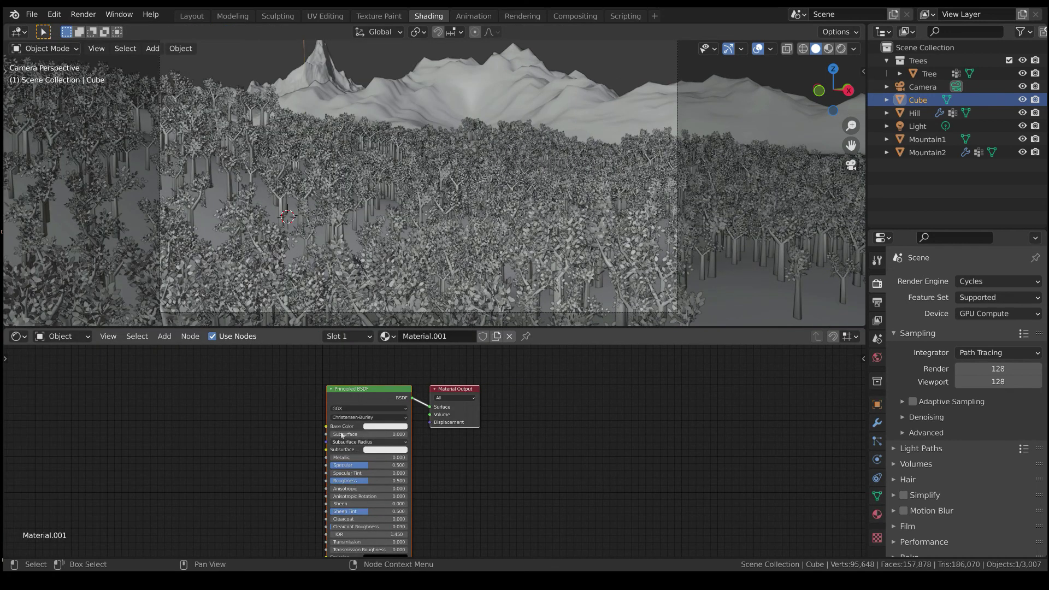
Replace the Principled BSDF with a Principled Volume shader connected to the Volume input of the Material Output
{"action": "key", "text": "x"}
{"action": "key", "text": "shift+a"}
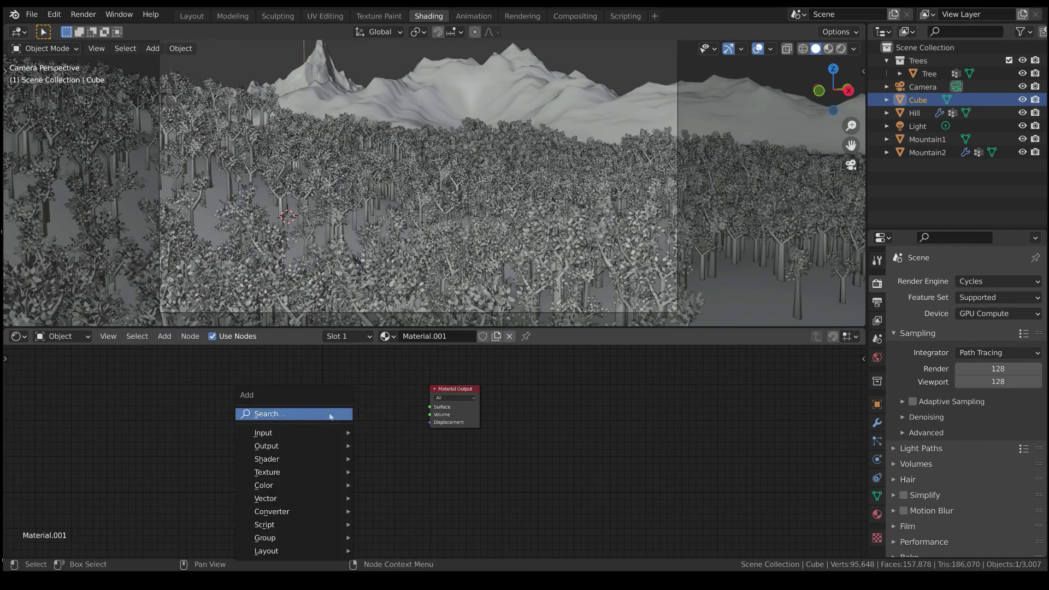
{"action": "mouse_move", "coordinate": [306, 458]}
{"action": "left_click", "coordinate": [403, 345]}
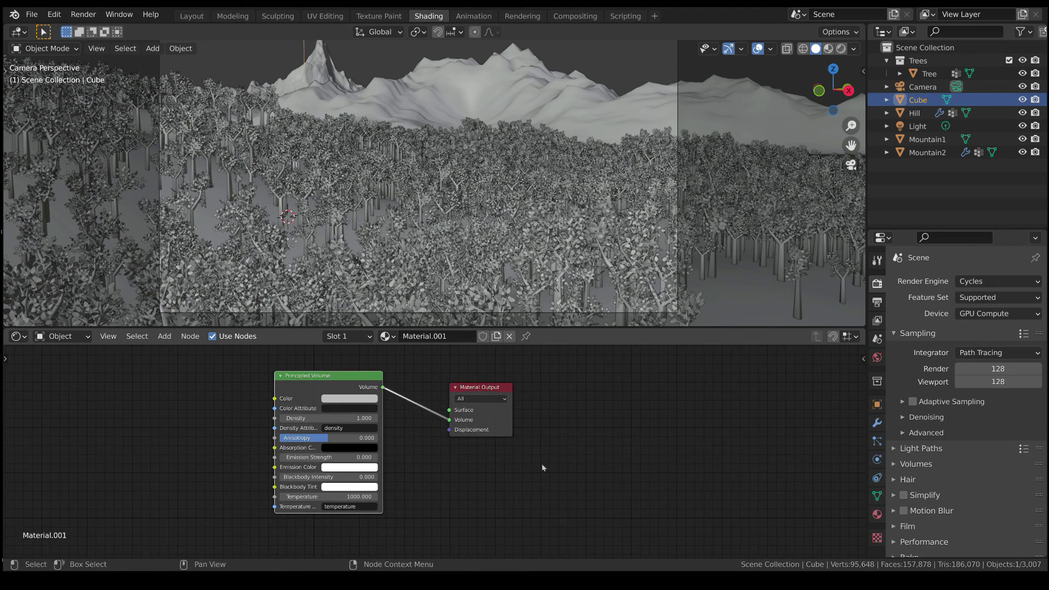
Create a new world and use a Sky Texture as its background color
{"action": "left_click", "coordinate": [872, 358]}
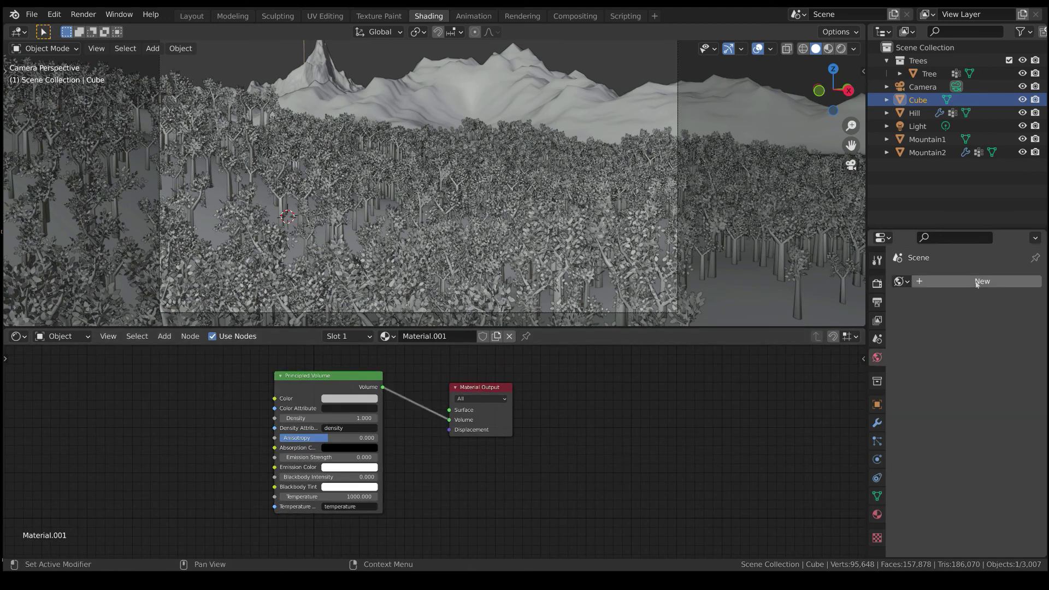
{"action": "left_click", "coordinate": [929, 282]}
{"action": "left_click", "coordinate": [955, 359]}
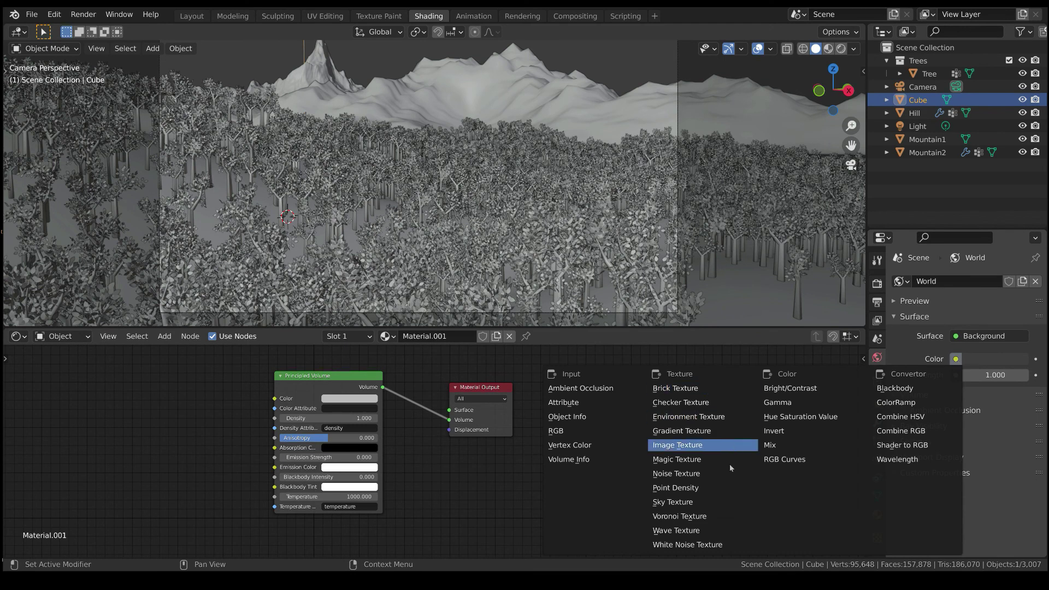
{"action": "left_click", "coordinate": [724, 515]}
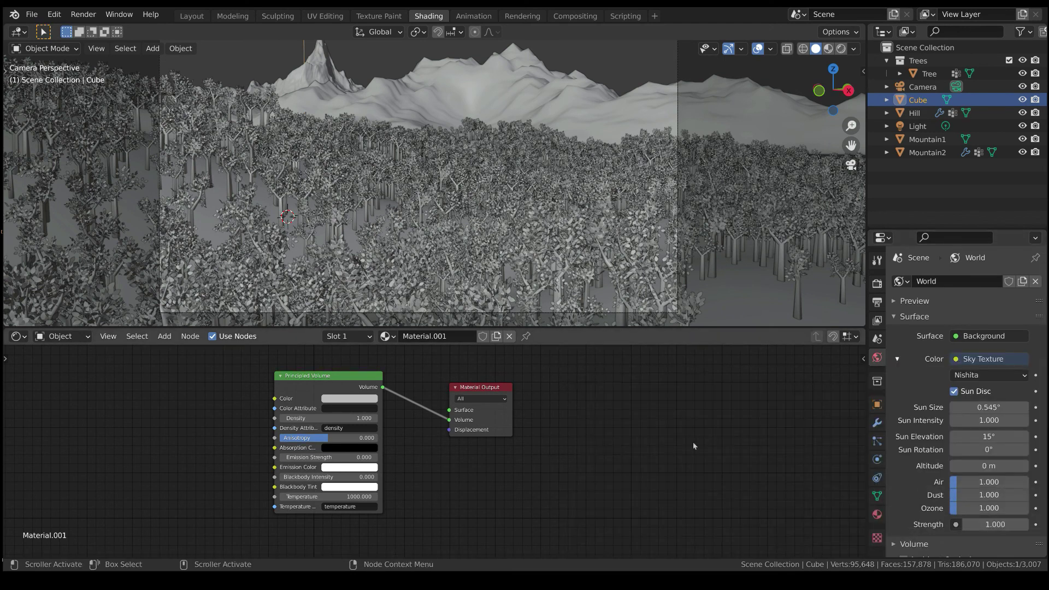
Reframe the camera so the mountain peaks fit in its frame, using Camera to View, and turn that lock off
{"action": "left_click", "coordinate": [922, 87]}
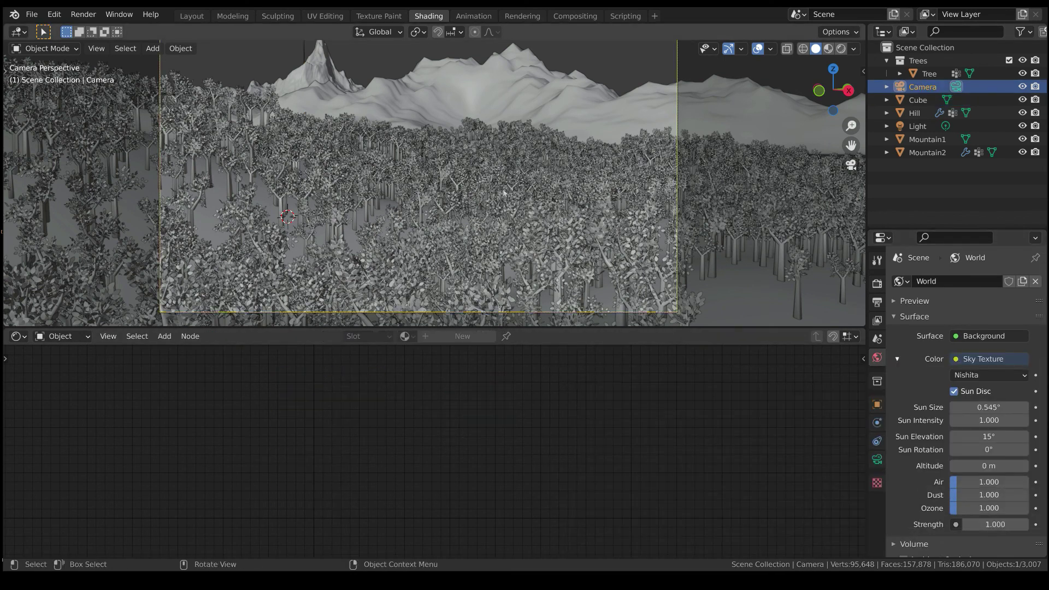
{"action": "key", "text": "n"}
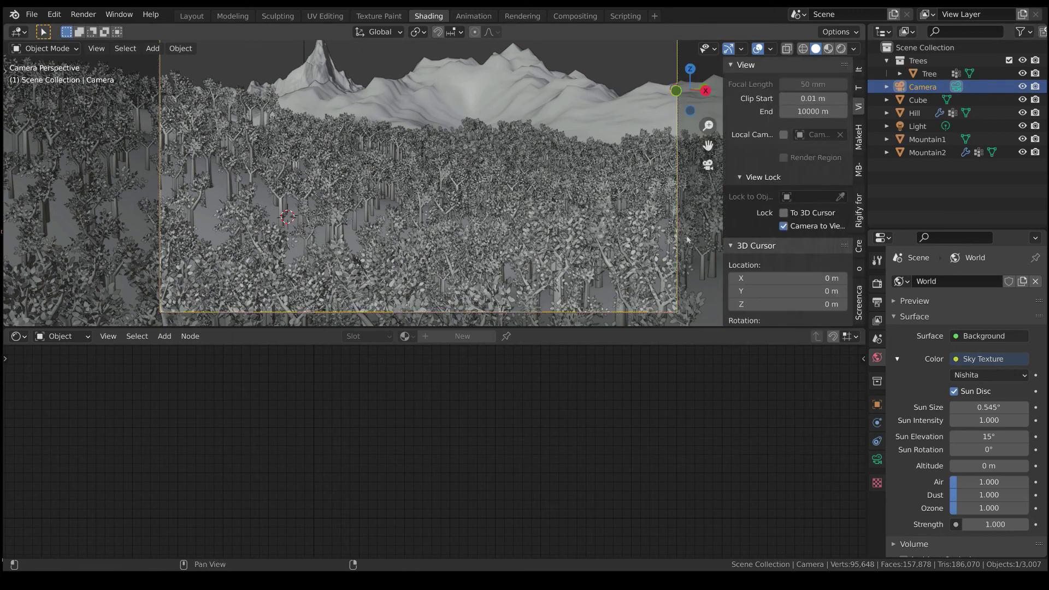
{"action": "middle_click_drag", "start_coordinate": [452, 211], "coordinate": [457, 212]}
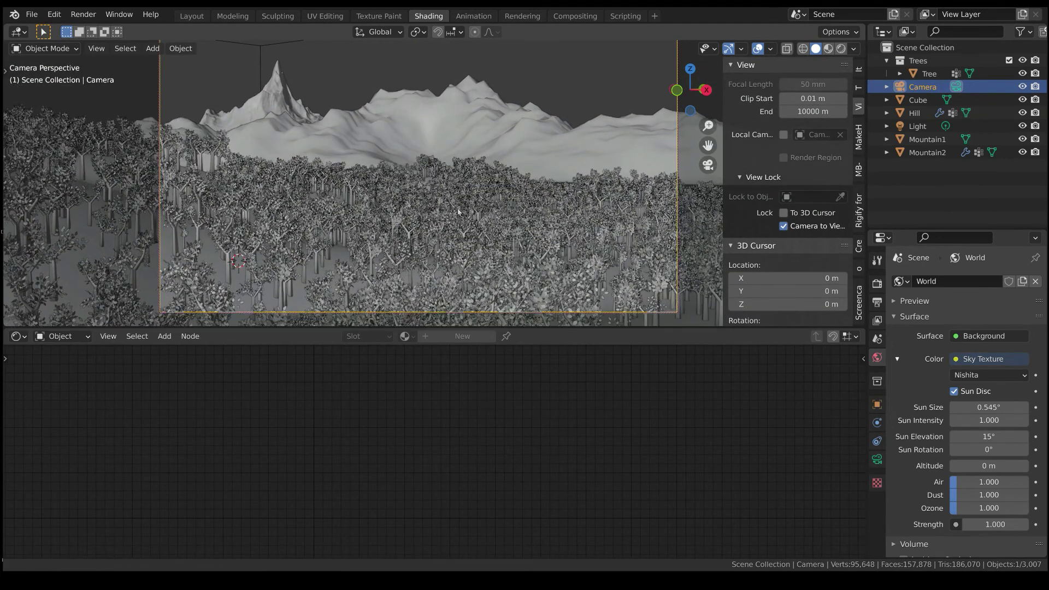
{"action": "left_click", "coordinate": [783, 225]}
{"action": "left_click", "coordinate": [877, 284]}
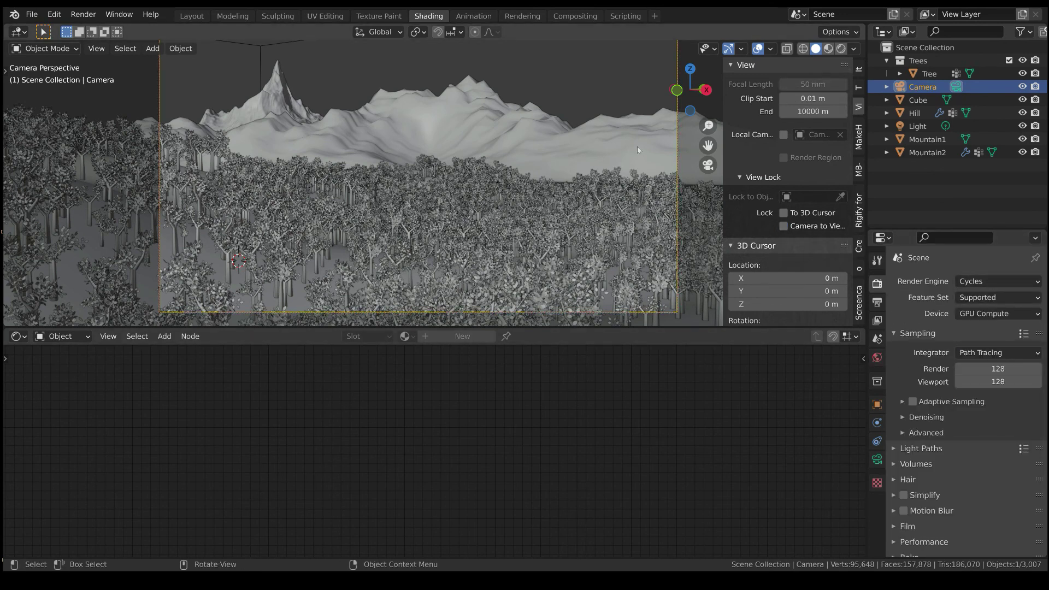
{"action": "key", "text": "n"}
Switch the viewport to rendered shading and set the Density of the cube's Principled Volume to 0.001
{"action": "left_click", "coordinate": [841, 48]}
{"action": "middle_click_drag", "start_coordinate": [423, 199], "coordinate": [361, 187]}
{"action": "scroll", "coordinate": [361, 185], "scroll_direction": "down", "scroll_amount": 4}
{"action": "middle_click_drag", "start_coordinate": [432, 177], "coordinate": [407, 199]}
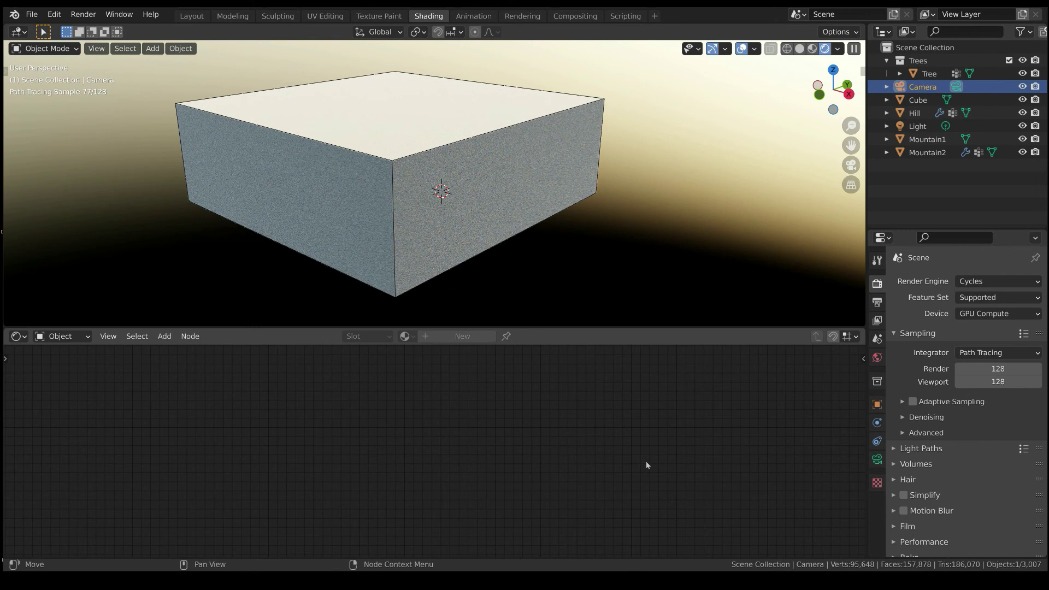
{"action": "left_click", "coordinate": [484, 139]}
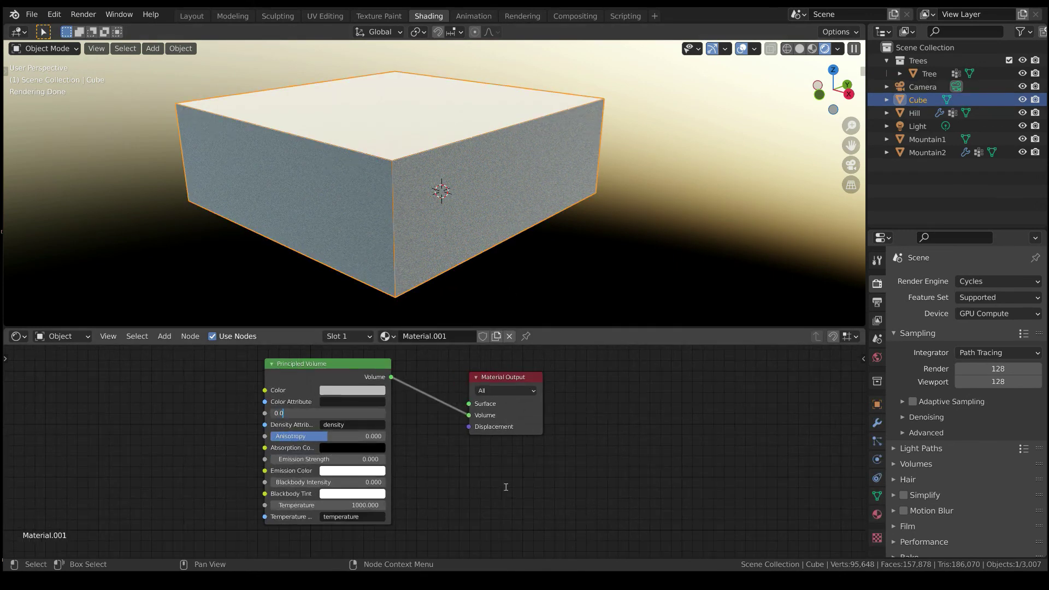
{"action": "key", "text": "Return"}
Examine the fog through the camera and hide the cube to compare the scene without it
{"action": "middle_click_drag", "start_coordinate": [415, 197], "coordinate": [427, 186]}
{"action": "key", "text": "KP_0"}
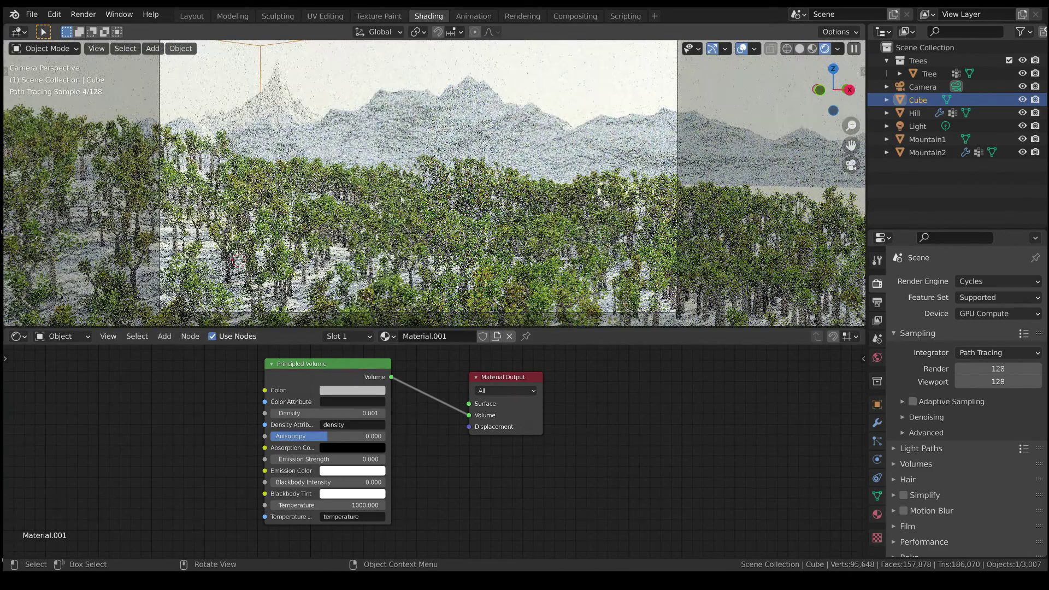
{"action": "key", "text": "h"}
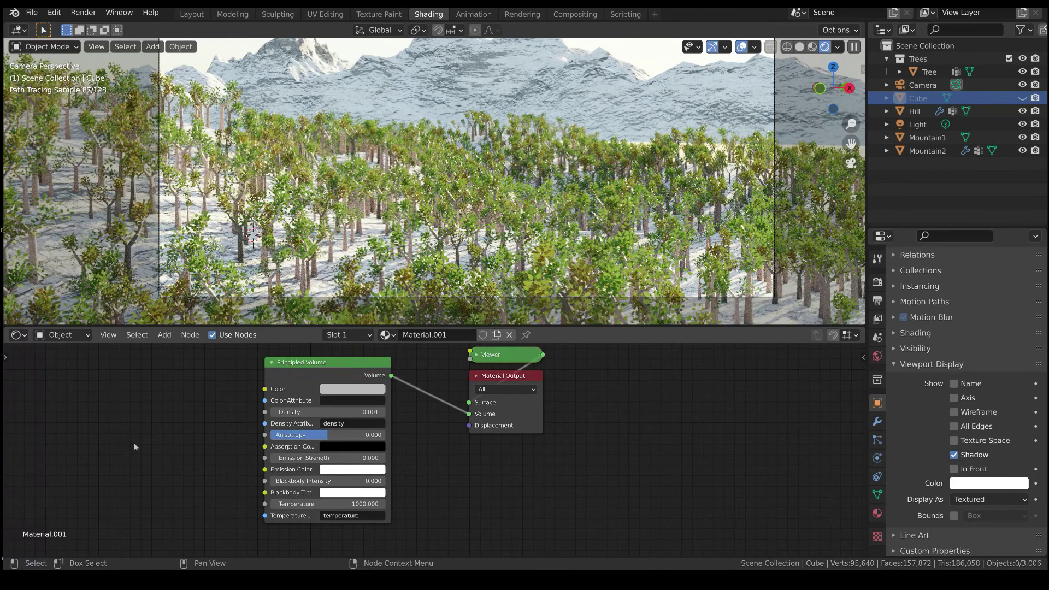
Add a Noise Texture node and connect its Fac output to the Density of the Principled Volume
{"action": "key", "text": "shift+a"}
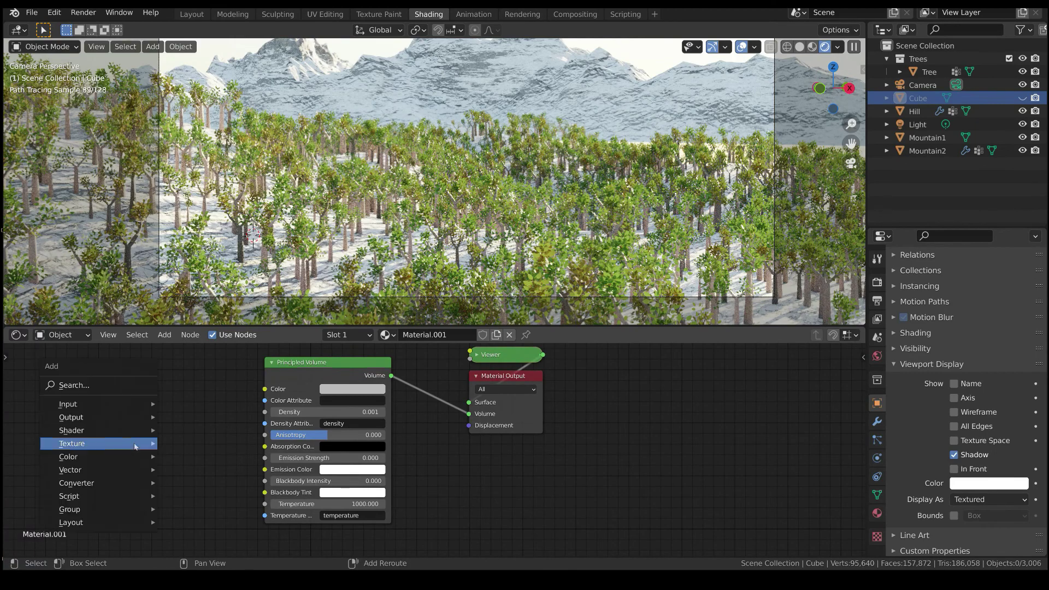
{"action": "mouse_move", "coordinate": [134, 442]}
{"action": "left_click", "coordinate": [217, 378]}
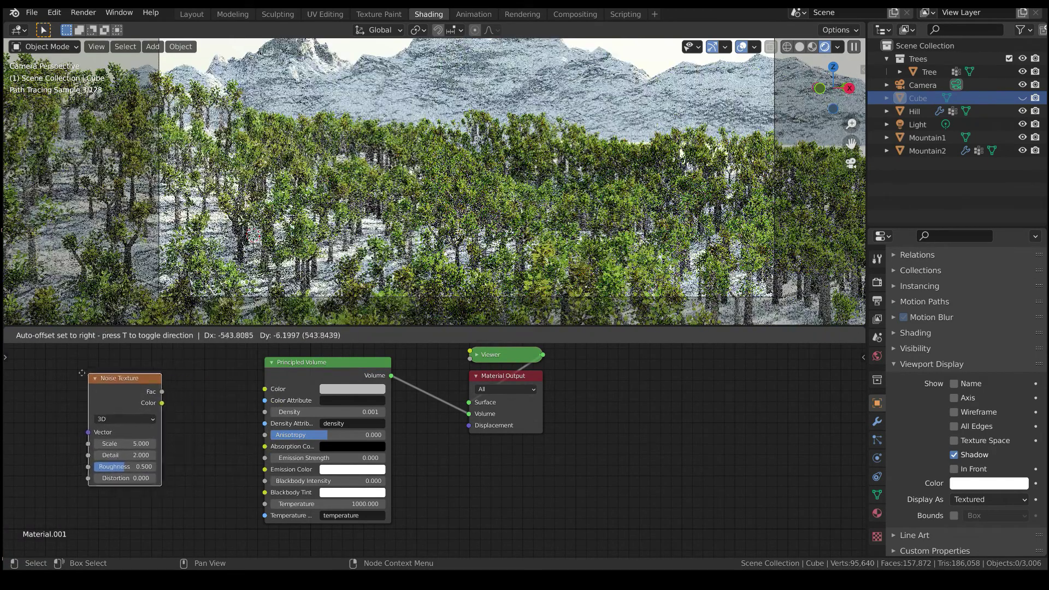
{"action": "left_click", "coordinate": [86, 373]}
{"action": "left_click_drag", "start_coordinate": [158, 391], "coordinate": [265, 412]}
Unhide the cube and preview the Noise Texture output on it in material preview shading
{"action": "key", "text": "z"}
{"action": "mouse_move", "coordinate": [441, 182]}
{"action": "middle_mouse_down"}
{"action": "mouse_move", "coordinate": [454, 192]}
{"action": "mouse_move", "coordinate": [453, 180]}
{"action": "middle_mouse_up"}
{"action": "left_click", "coordinate": [1022, 98]}
{"action": "scroll", "coordinate": [437, 183], "scroll_direction": "down", "scroll_amount": 6}
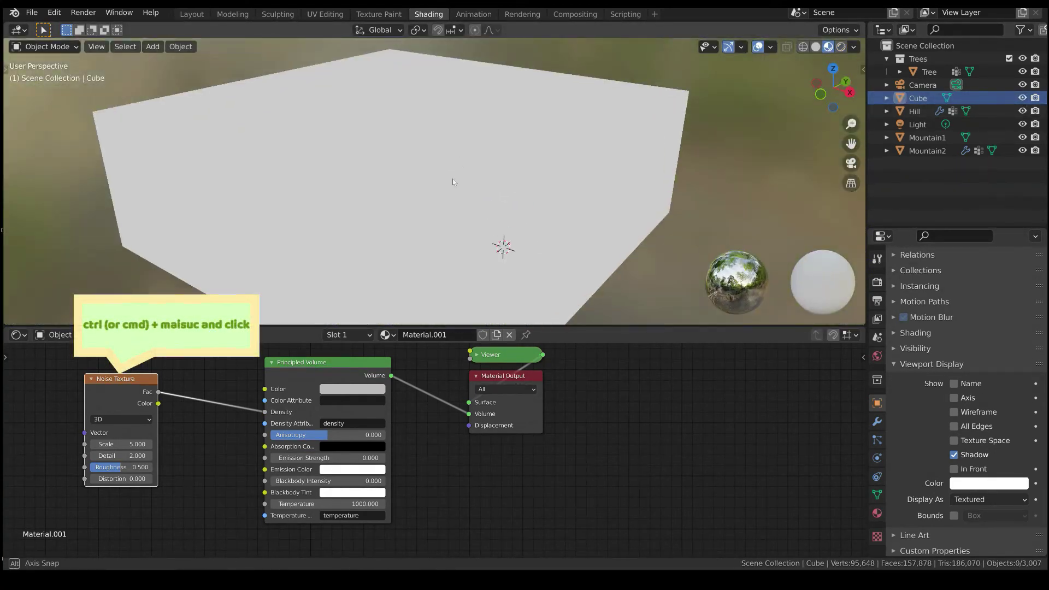
{"action": "left_click", "coordinate": [129, 384], "text": "ctrl+shift"}
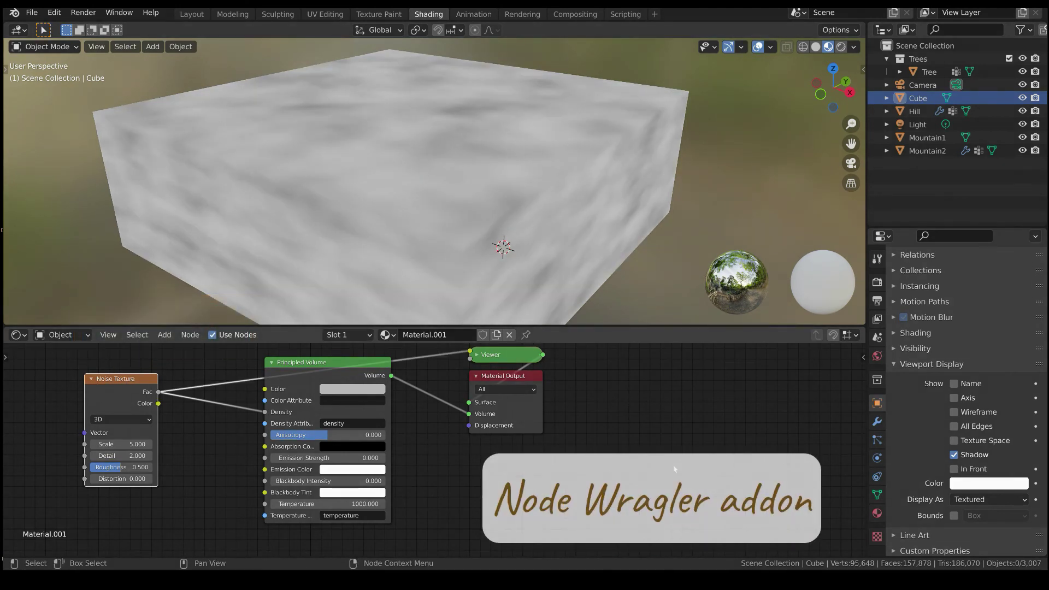
Insert a ColorRamp between the Noise Texture and the Principled Volume's Density, and preview its output on the cube
{"action": "left_click_drag", "start_coordinate": [120, 381], "coordinate": [53, 372]}
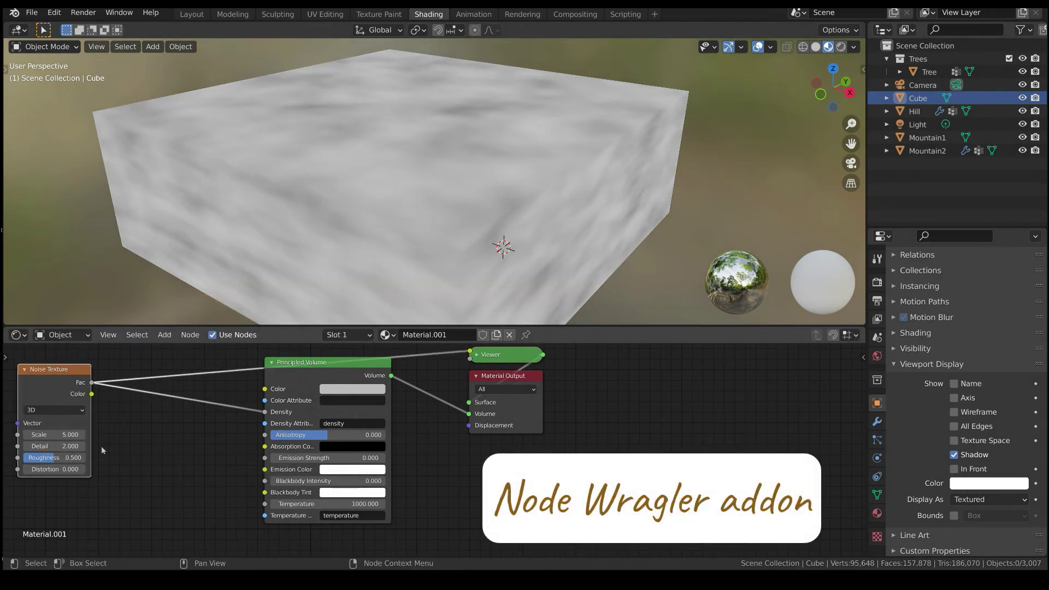
{"action": "key", "text": "shift+a"}
{"action": "mouse_move", "coordinate": [137, 514]}
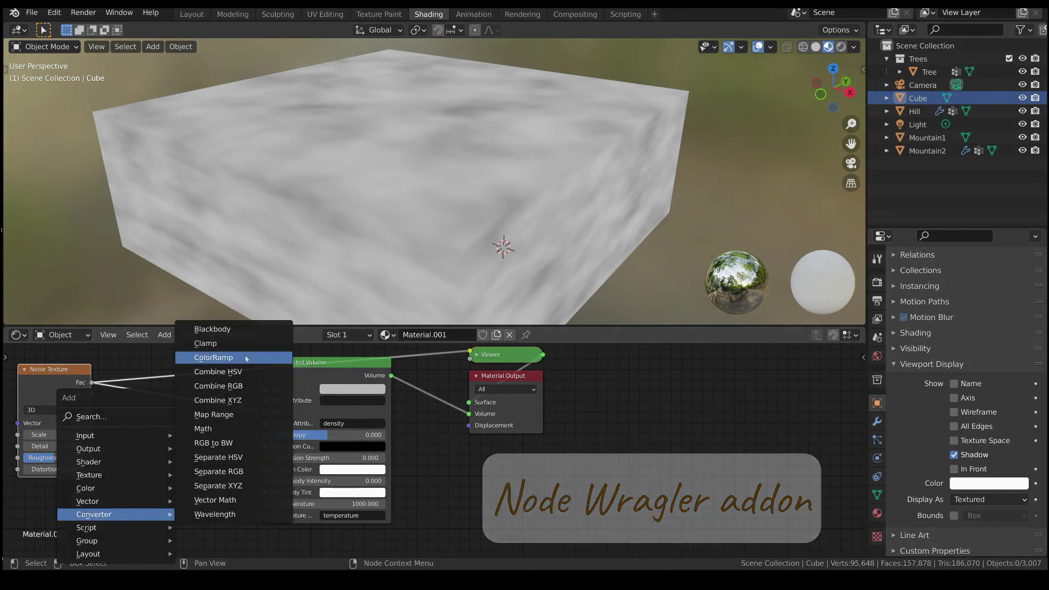
{"action": "left_click", "coordinate": [246, 357]}
{"action": "left_click", "coordinate": [218, 396]}
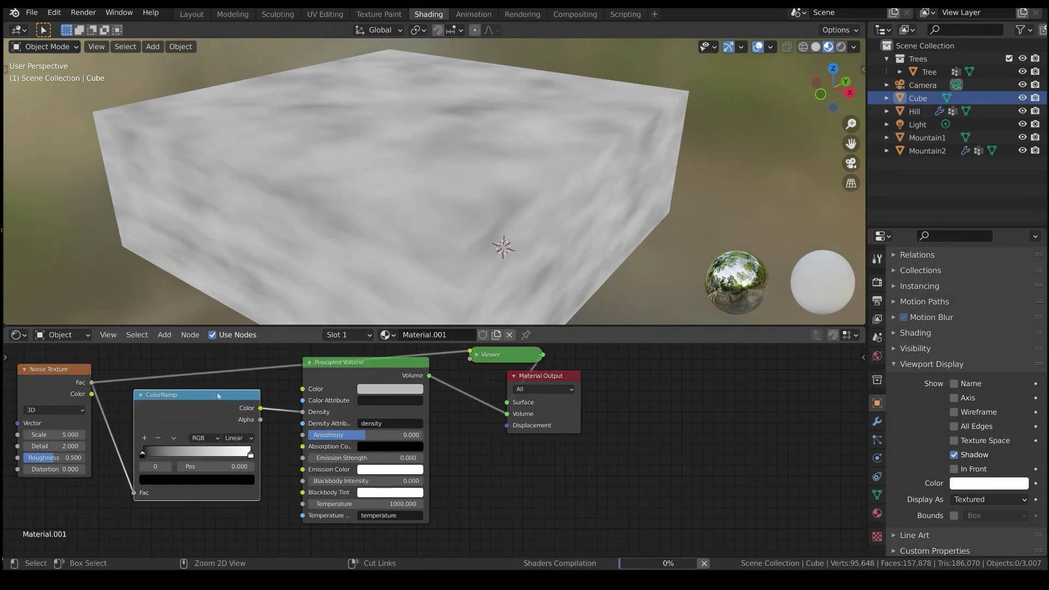
{"action": "left_click", "coordinate": [218, 396], "text": "ctrl+shift"}
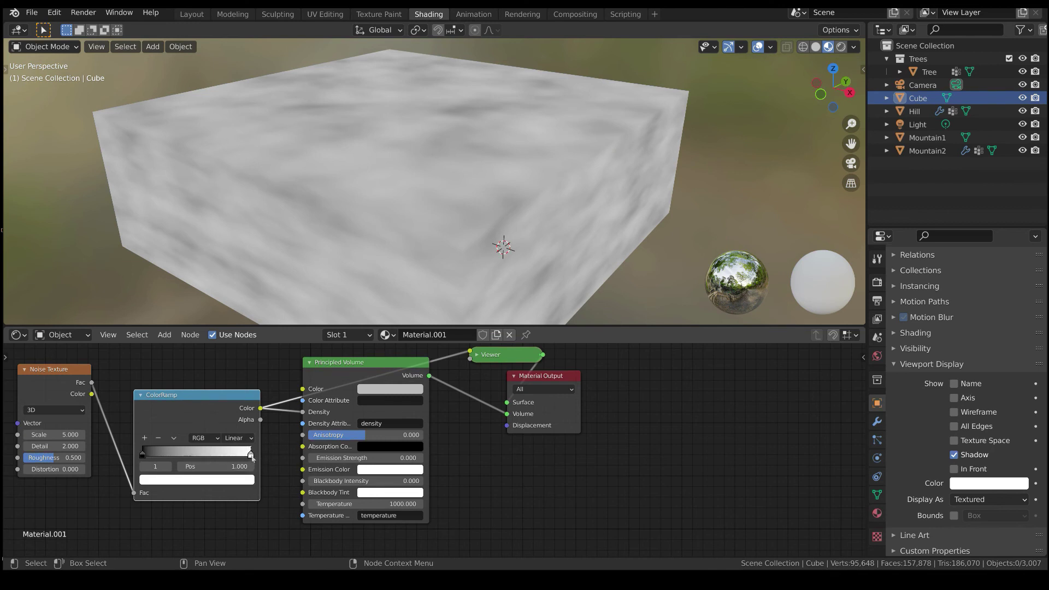
Darken the ColorRamp's white stop at position 1.000 to near black
{"action": "left_click", "coordinate": [234, 481]}
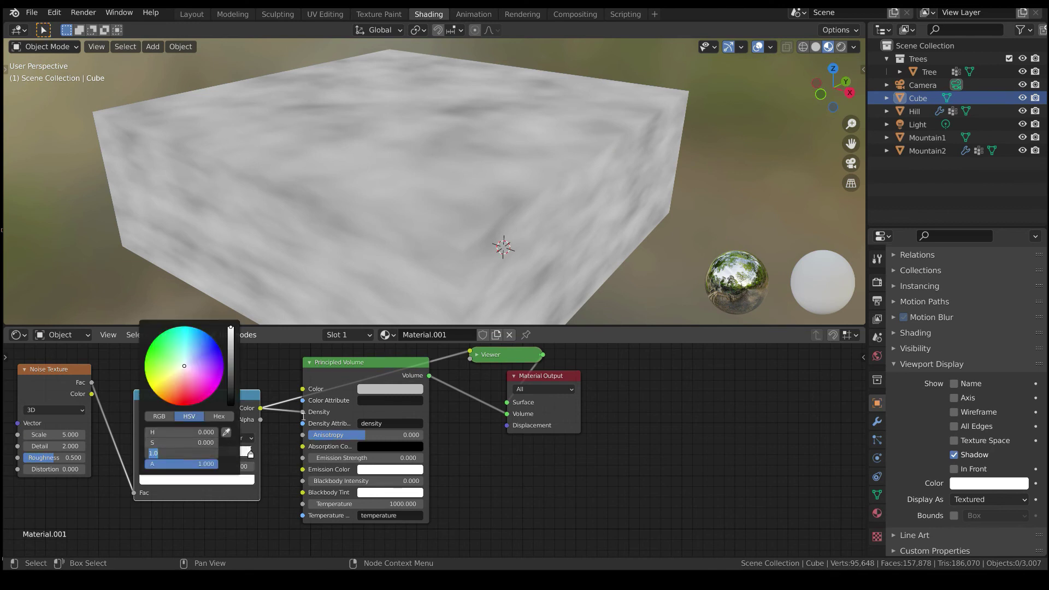
{"action": "key", "text": "Return"}
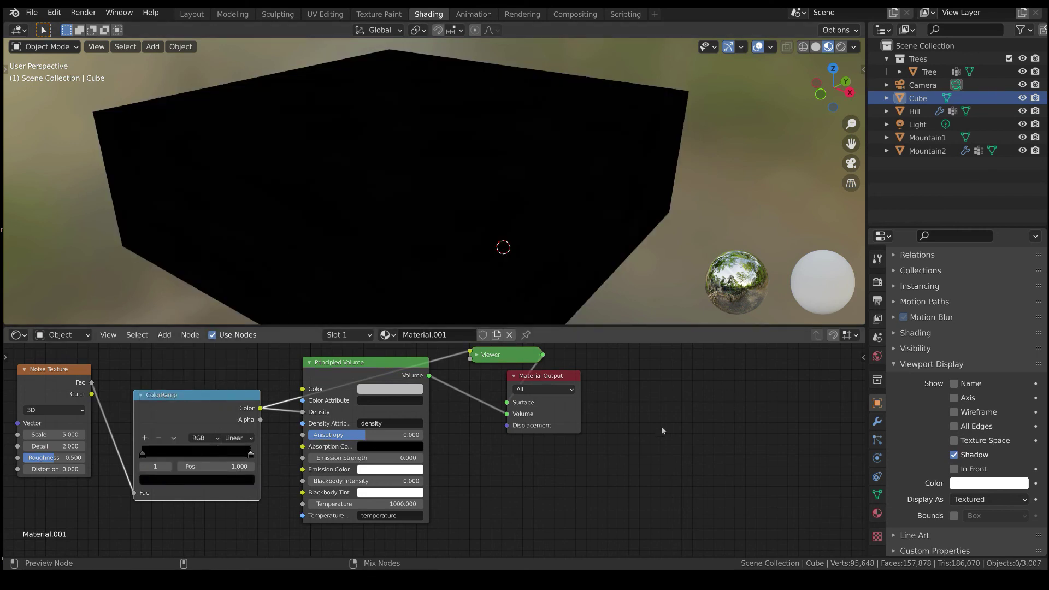
{"action": "left_click", "coordinate": [479, 445]}
Restore the Principled Volume as the cube's material output and view the rendered fog through the camera
{"action": "left_click", "coordinate": [354, 365], "text": "ctrl+shift"}
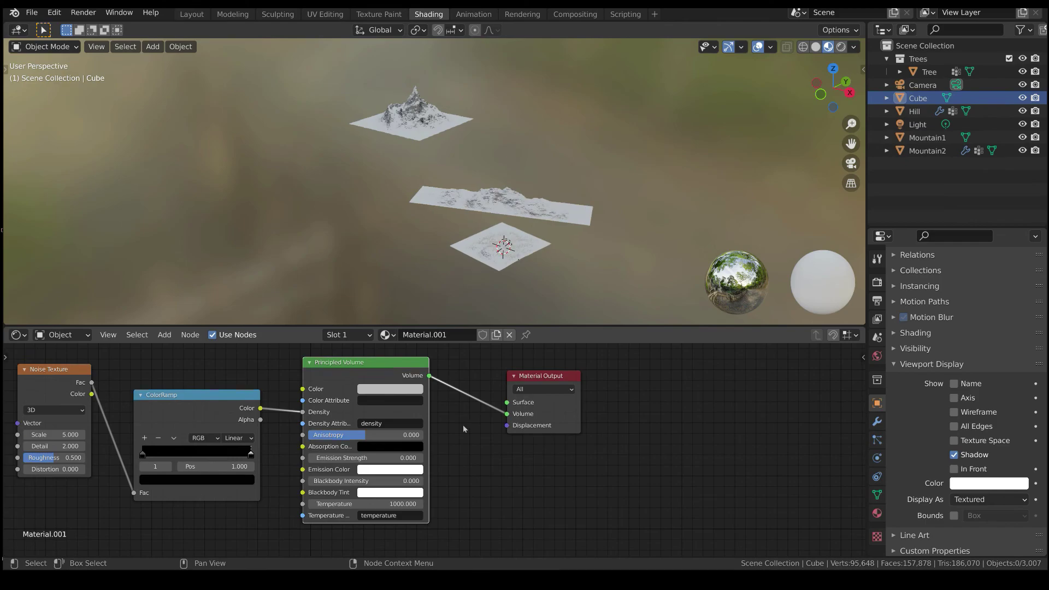
{"action": "left_click", "coordinate": [840, 46]}
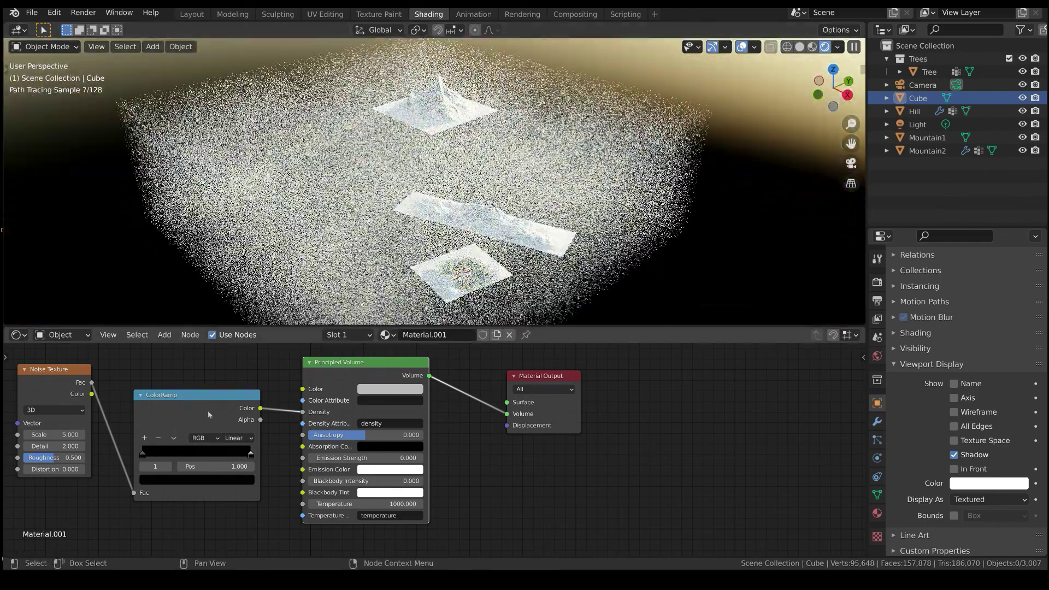
{"action": "key", "text": "KP_0"}
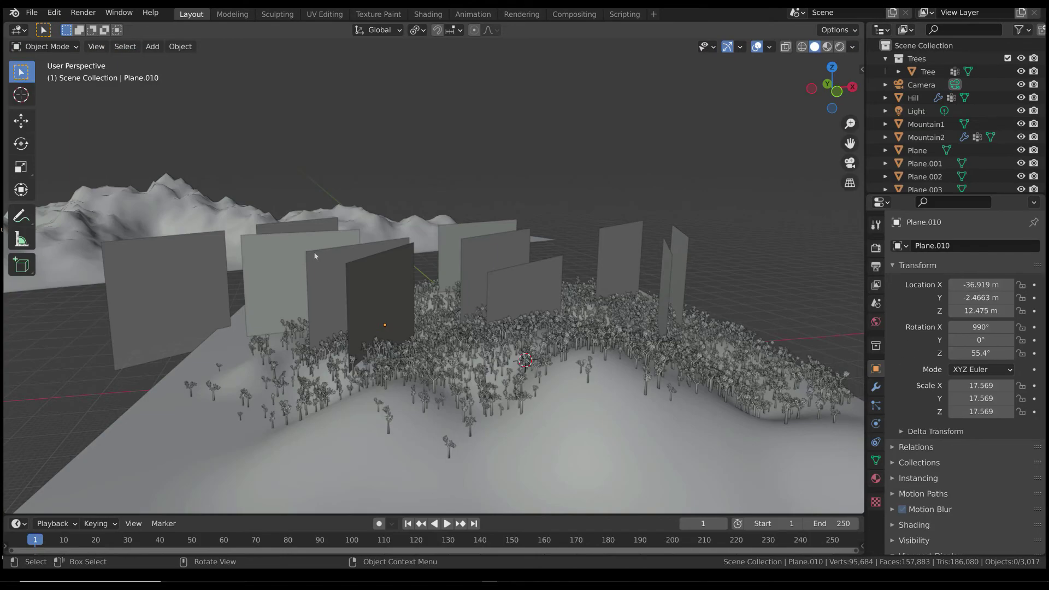
Delete the existing upright planes scattered over the forest
{"action": "mouse_move", "coordinate": [420, 235]}
{"action": "middle_mouse_down"}
{"action": "mouse_move", "coordinate": [424, 286]}
{"action": "mouse_move", "coordinate": [400, 272]}
{"action": "middle_mouse_up"}
{"action": "scroll", "coordinate": [414, 274], "scroll_direction": "up", "scroll_amount": 4}
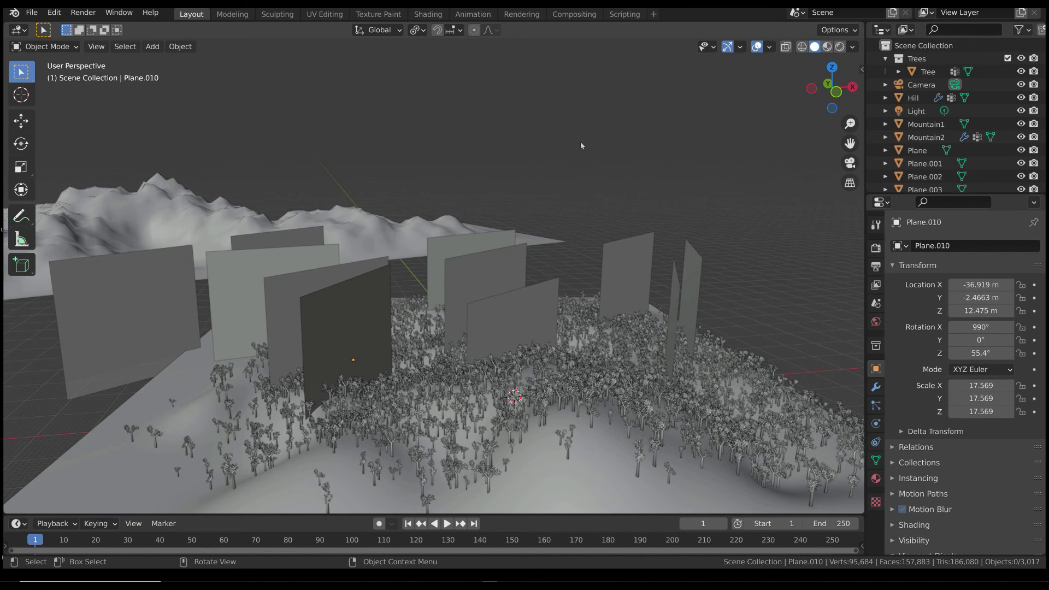
{"action": "key", "text": "Delete"}
Add a plane, rotate it 90° about X, scale it to 9.630 and move it to -3.2466, 4.1323, 12.176 m
{"action": "key", "text": "shift+a"}
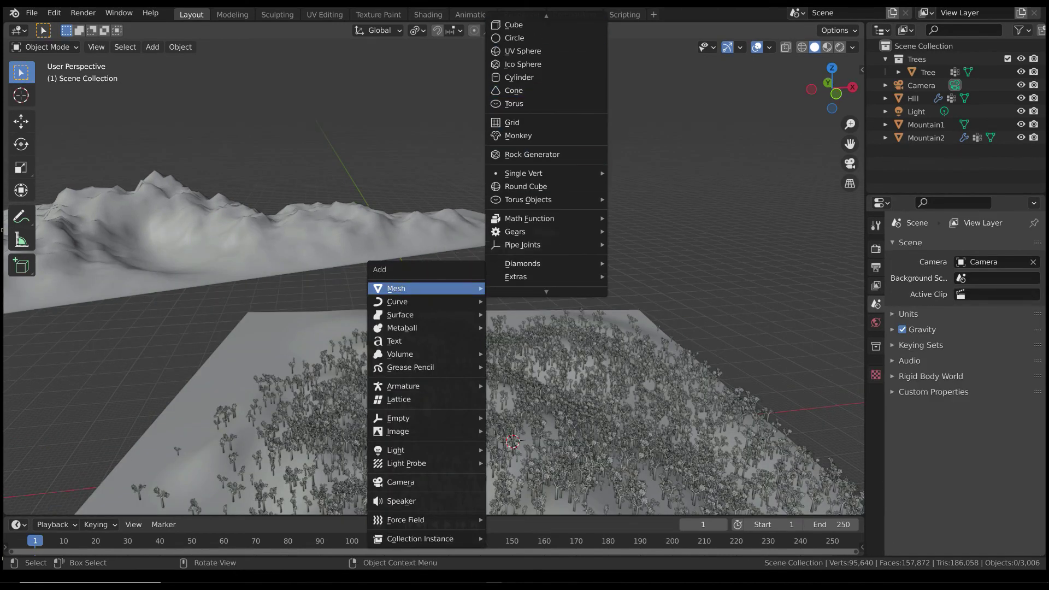
{"action": "left_click", "coordinate": [528, 24]}
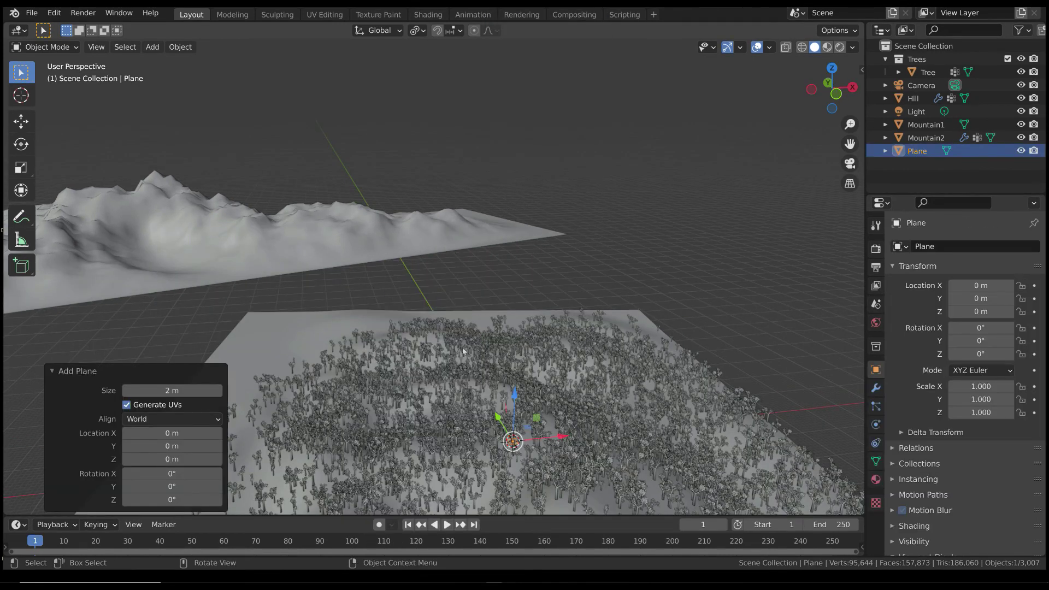
{"action": "key", "text": "s"}
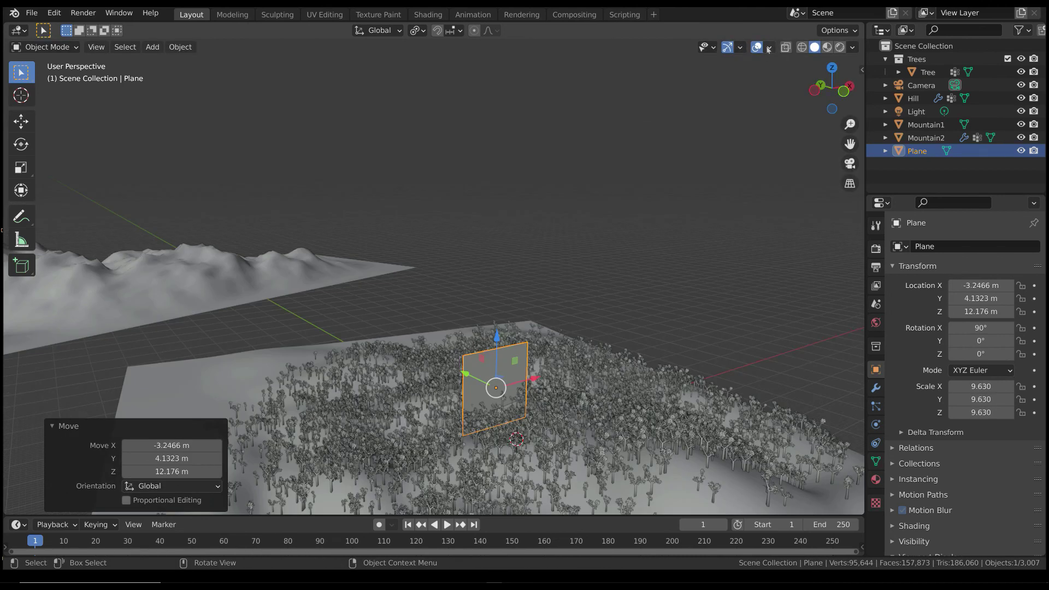
In the Shading workspace, add a Noise Texture to the plane's material and connect its Fac to the Principled BSDF's Base Color
{"action": "left_click", "coordinate": [427, 14]}
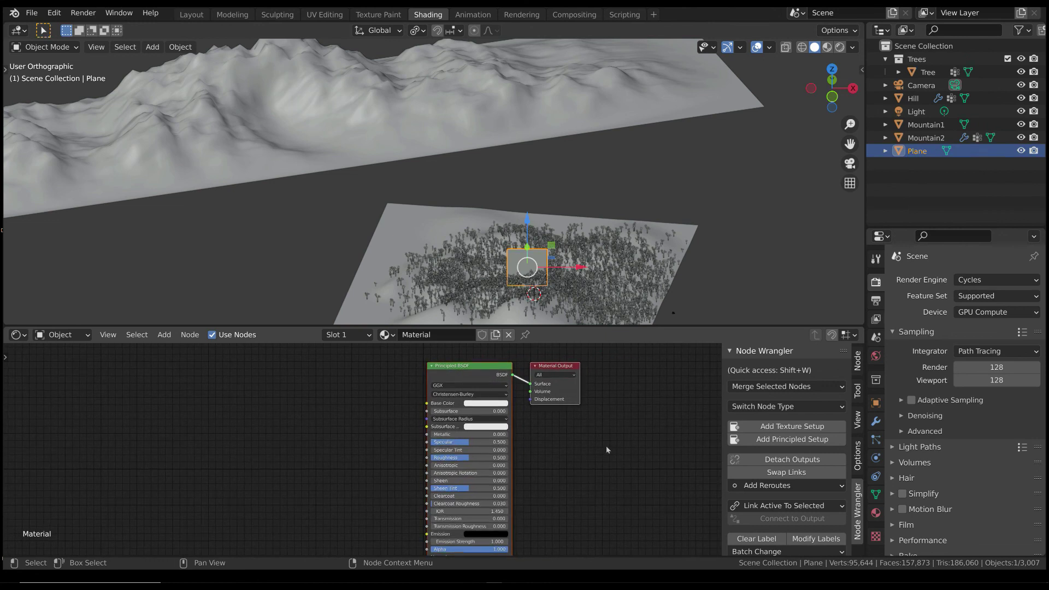
{"action": "key", "text": "shift+a"}
{"action": "mouse_move", "coordinate": [317, 467]}
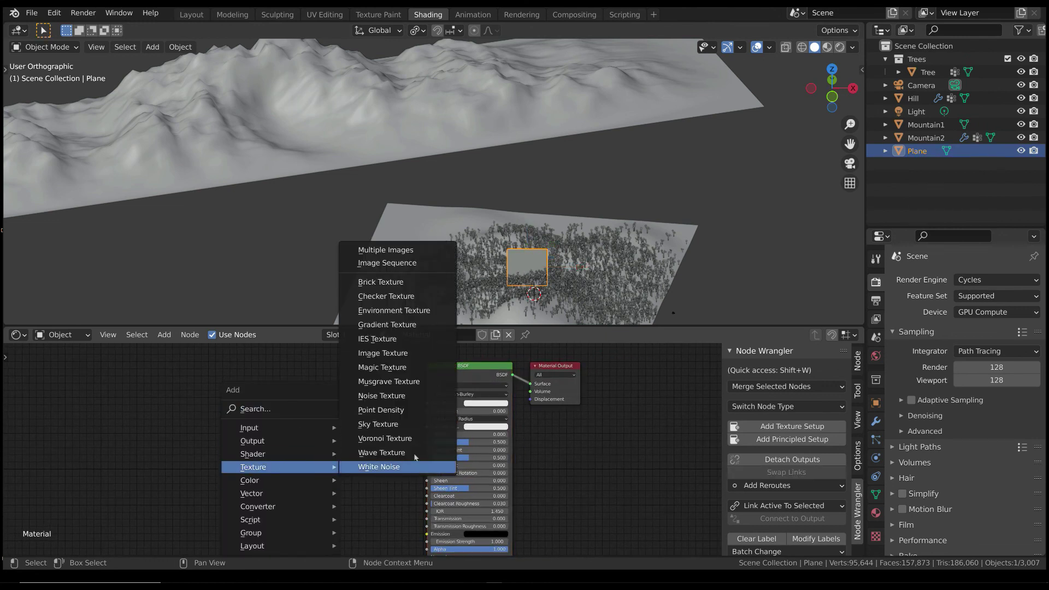
{"action": "left_click", "coordinate": [381, 395]}
{"action": "left_click", "coordinate": [314, 407]}
{"action": "scroll", "coordinate": [328, 407], "scroll_direction": "up", "scroll_amount": 2}
{"action": "left_click_drag", "start_coordinate": [331, 382], "coordinate": [457, 407]}
{"action": "scroll", "coordinate": [403, 444], "scroll_direction": "down", "scroll_amount": 1}
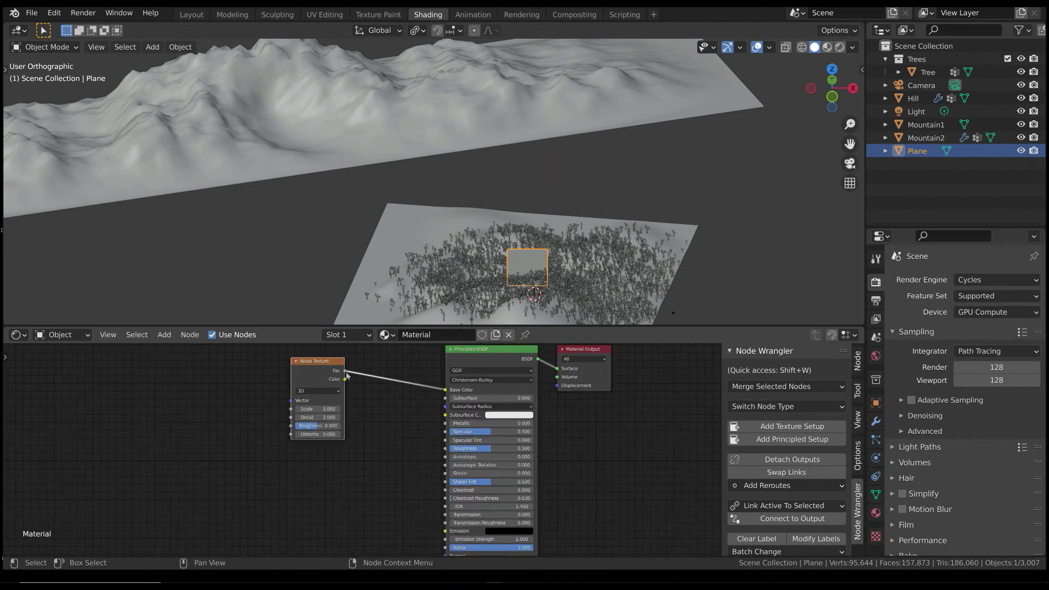
Connect the Noise Texture's Fac to the Principled BSDF's Alpha and show the plane in rendered shading
{"action": "left_click_drag", "start_coordinate": [345, 372], "coordinate": [446, 546]}
{"action": "scroll", "coordinate": [580, 210], "scroll_direction": "up", "scroll_amount": 1}
{"action": "left_click", "coordinate": [826, 47]}
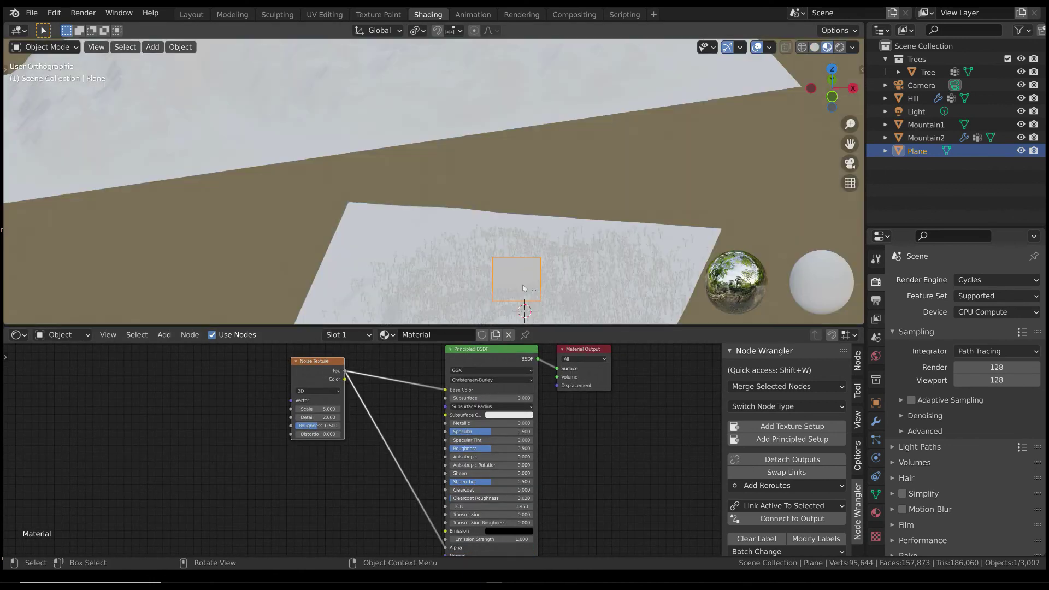
{"action": "middle_click_drag", "start_coordinate": [517, 296], "coordinate": [531, 222]}
{"action": "left_click", "coordinate": [839, 46]}
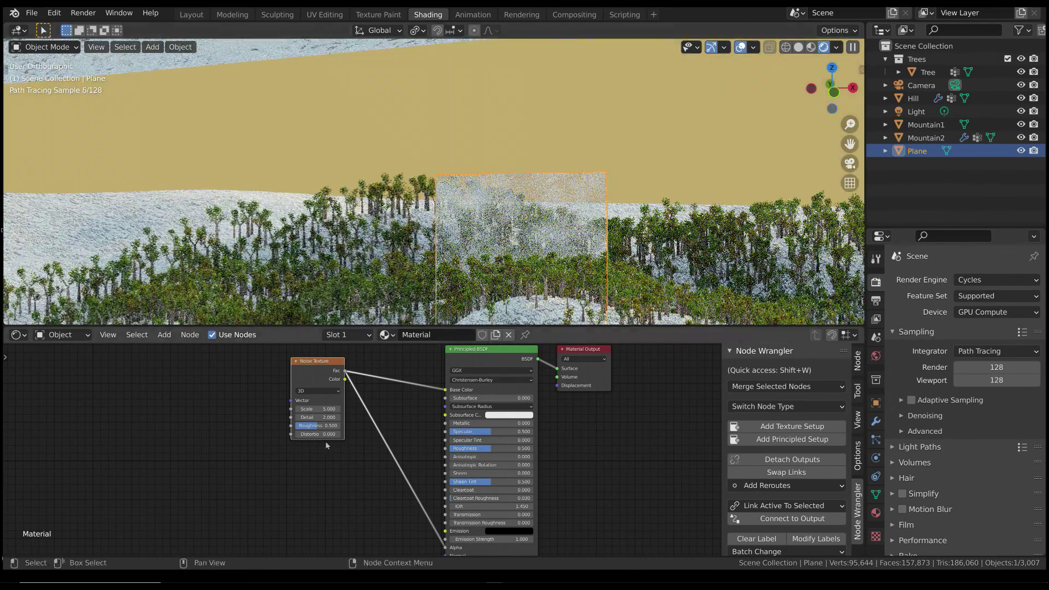
Add a Gradient Texture node above the Noise Texture and set its type to Spherical
{"action": "key", "text": "alt+a"}
{"action": "middle_click_drag", "start_coordinate": [219, 350], "coordinate": [191, 421]}
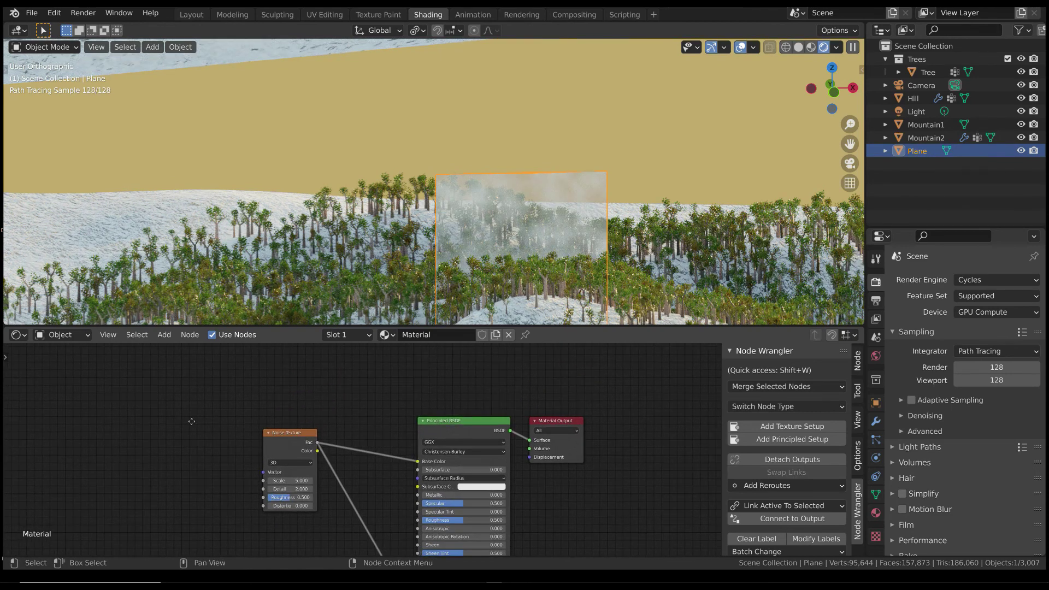
{"action": "key", "text": "shift+a"}
{"action": "mouse_move", "coordinate": [183, 422]}
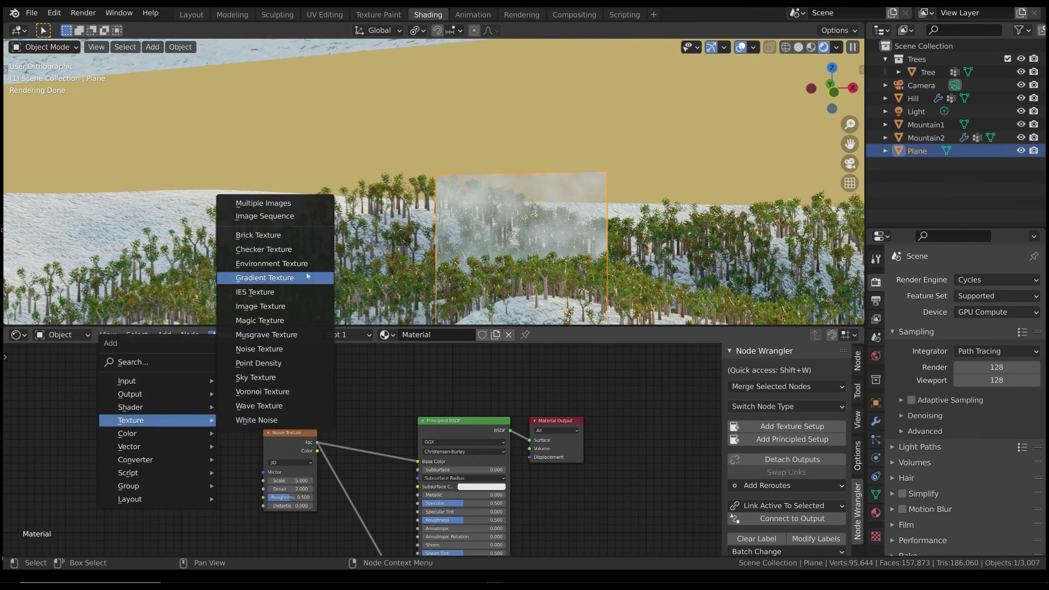
{"action": "left_click", "coordinate": [265, 277]}
{"action": "left_click", "coordinate": [287, 382]}
{"action": "left_click", "coordinate": [287, 394]}
{"action": "left_click", "coordinate": [277, 436]}
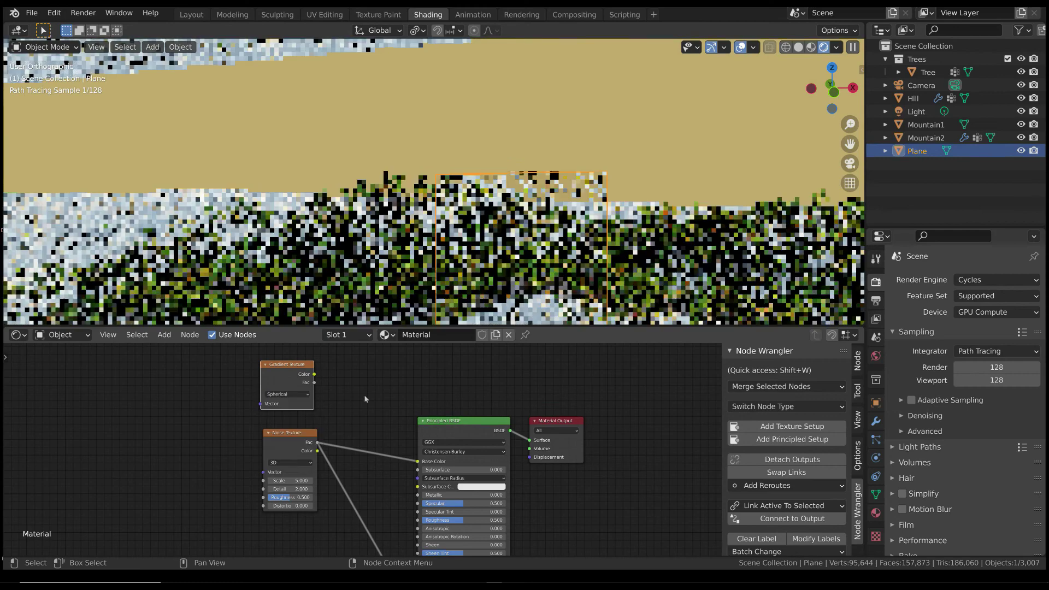
Add a mapping setup to the Gradient Texture, feed Object coordinates into the Mapping's Vector and preview the gradient on the plane
{"action": "left_click", "coordinate": [814, 427]}
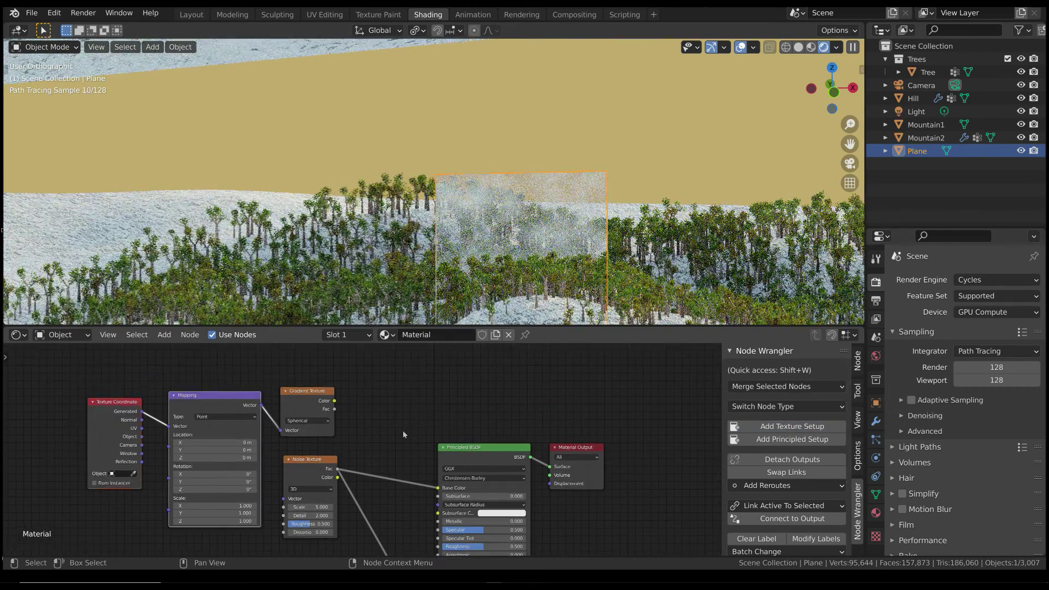
{"action": "key", "text": "alt+a"}
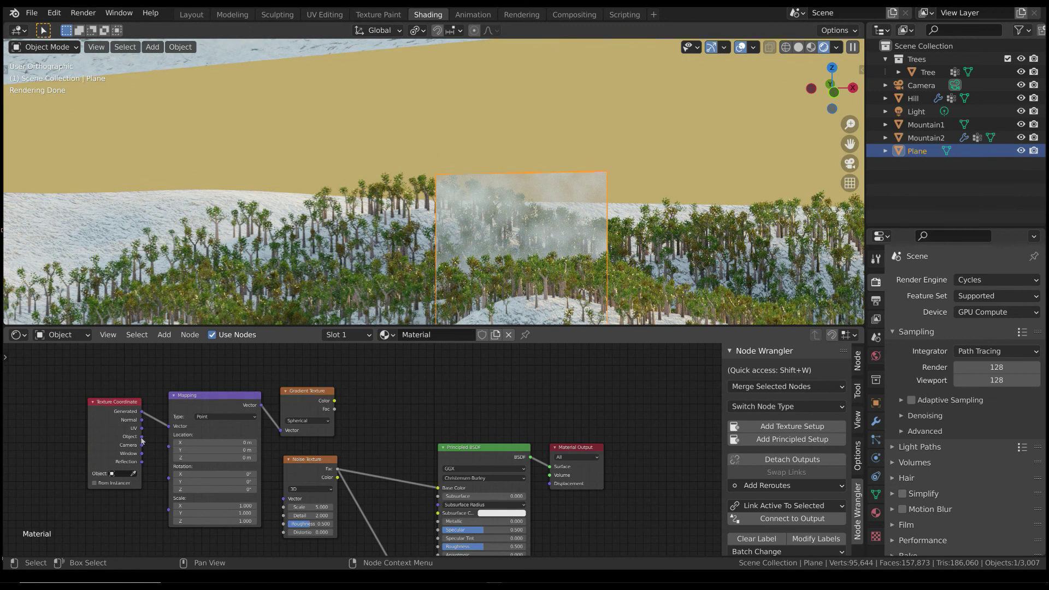
{"action": "left_click_drag", "start_coordinate": [142, 438], "coordinate": [175, 429]}
{"action": "left_click", "coordinate": [321, 393], "text": "ctrl+shift"}
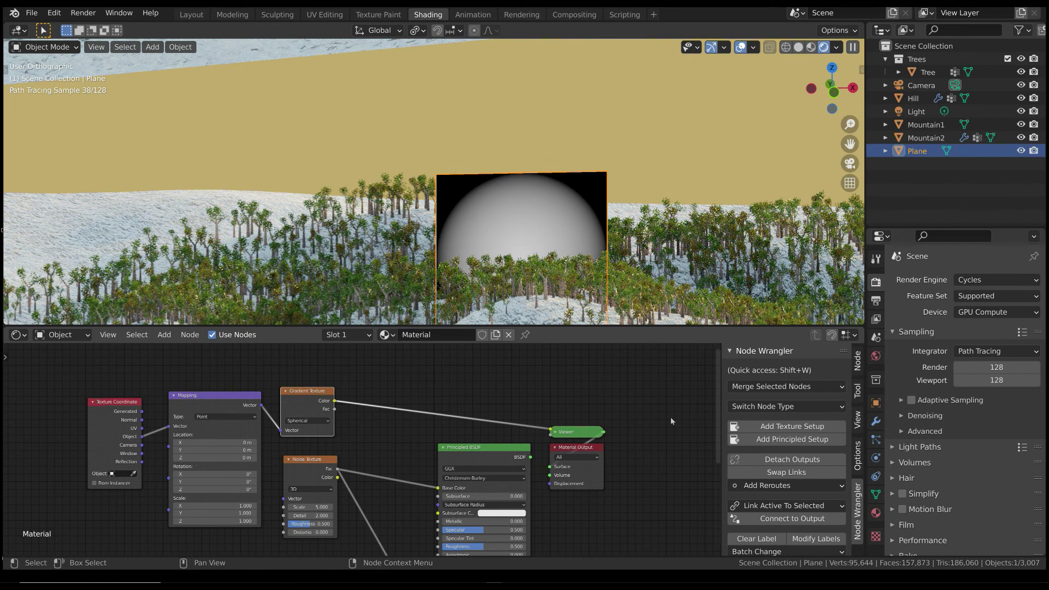
{"action": "left_click_drag", "start_coordinate": [104, 368], "coordinate": [225, 371]}
Restore the Principled BSDF as output and add a MixRGB node, moving the Noise Texture to make room
{"action": "left_click", "coordinate": [506, 457], "text": "ctrl+shift"}
{"action": "middle_click_drag", "start_coordinate": [345, 406], "coordinate": [367, 393]}
{"action": "key", "text": "shift+a"}
{"action": "mouse_move", "coordinate": [363, 424]}
{"action": "left_click", "coordinate": [439, 505]}
{"action": "left_click", "coordinate": [377, 381]}
{"action": "left_click_drag", "start_coordinate": [314, 453], "coordinate": [269, 455]}
{"action": "middle_click_drag", "start_coordinate": [365, 433], "coordinate": [366, 453]}
Set the Mix node's Color1 to black, and connect the Gradient's Fac to its Fac and the Noise's Fac to Color2
{"action": "left_click", "coordinate": [402, 413]}
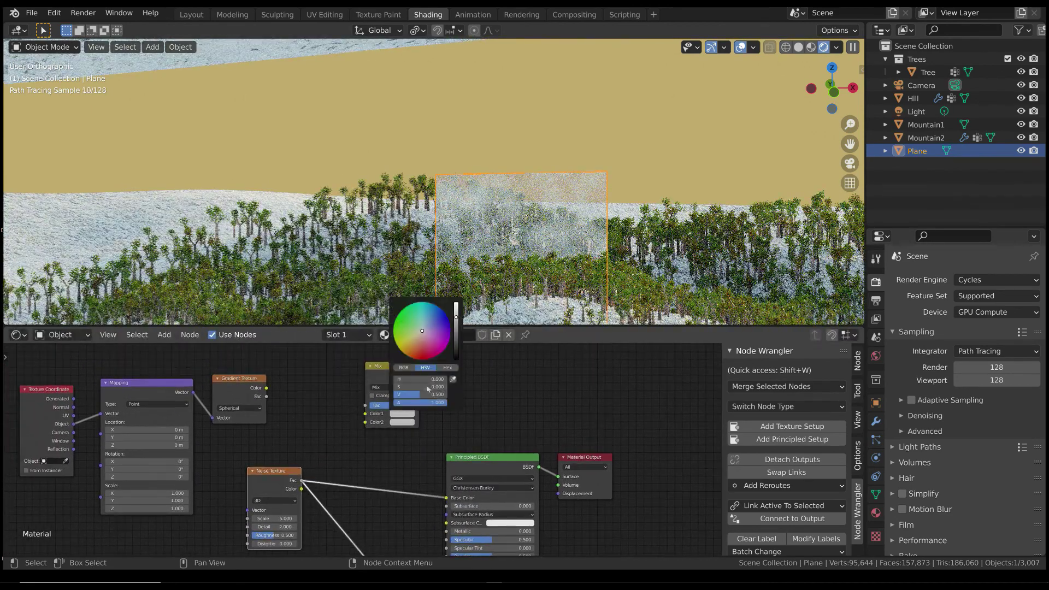
{"action": "left_click_drag", "start_coordinate": [416, 398], "coordinate": [394, 398]}
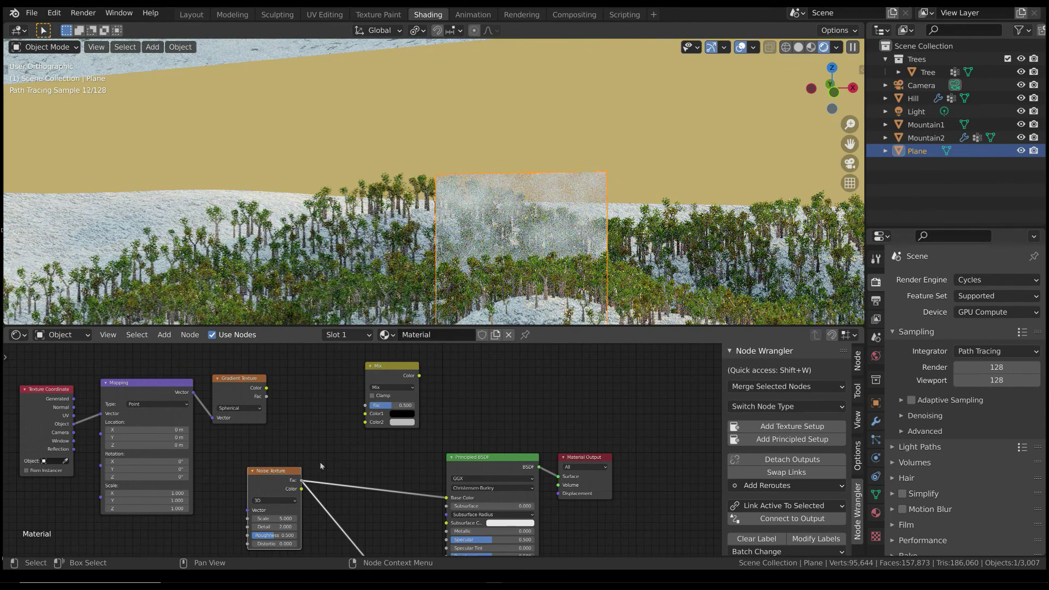
{"action": "left_click_drag", "start_coordinate": [301, 480], "coordinate": [364, 422]}
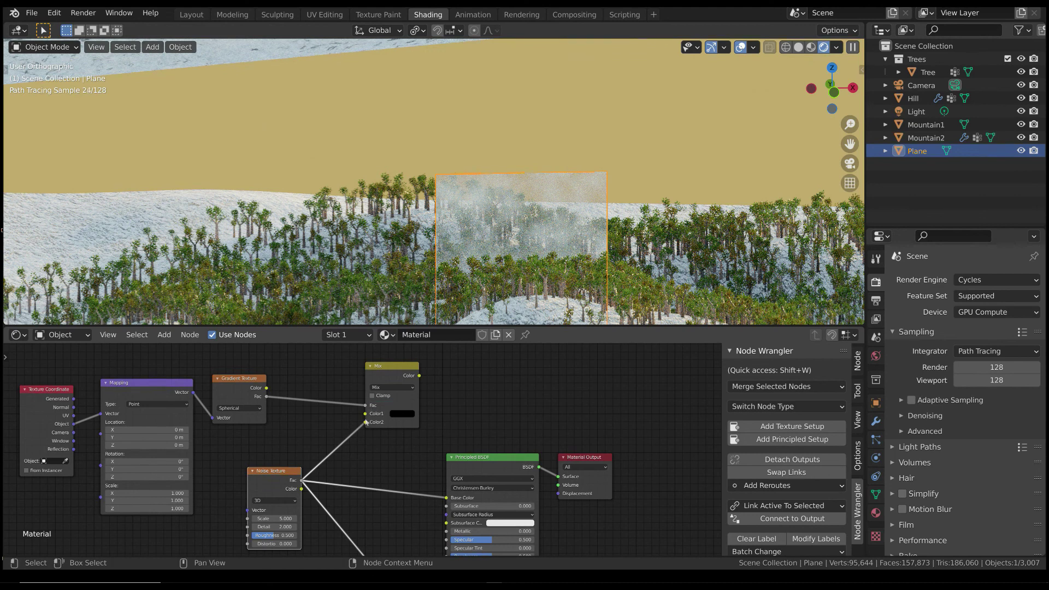
Preview the Mix node's output on the plane
{"action": "left_click", "coordinate": [398, 371], "text": "ctrl+shift"}
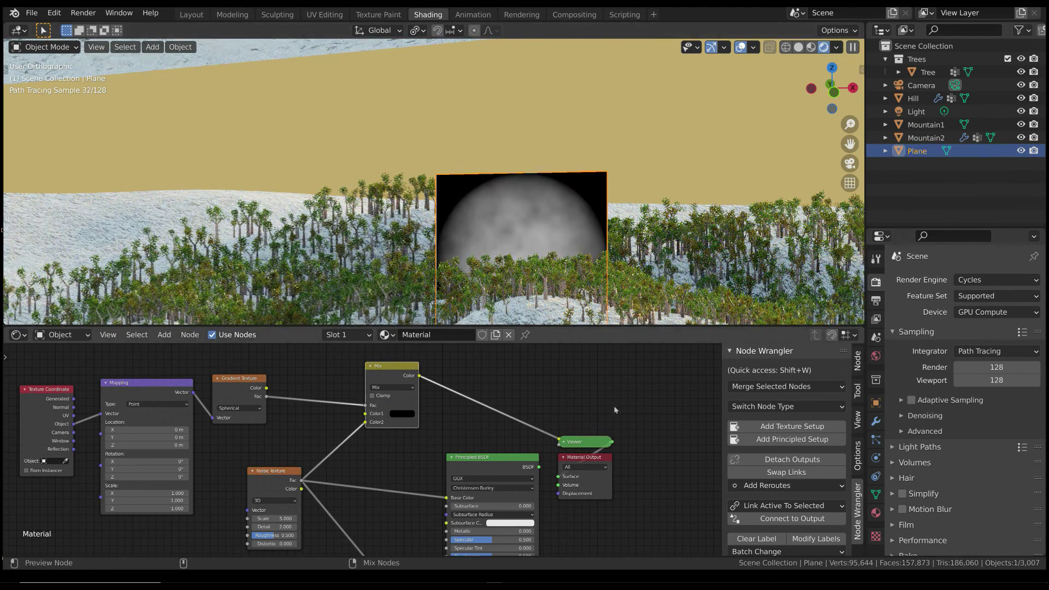
{"action": "key", "text": "n"}
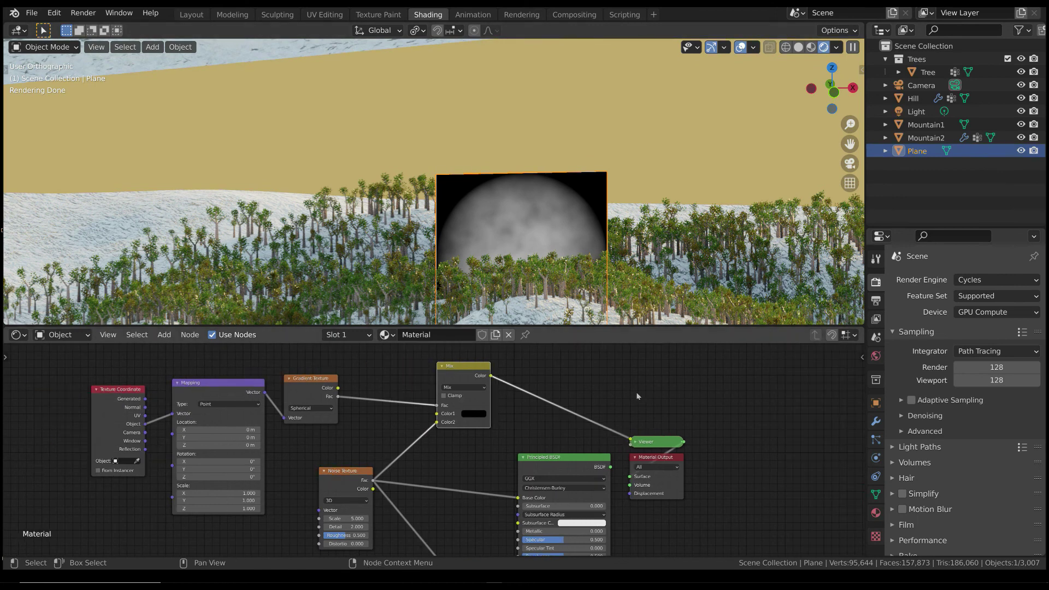
{"action": "middle_click_drag", "start_coordinate": [571, 468], "coordinate": [521, 450]}
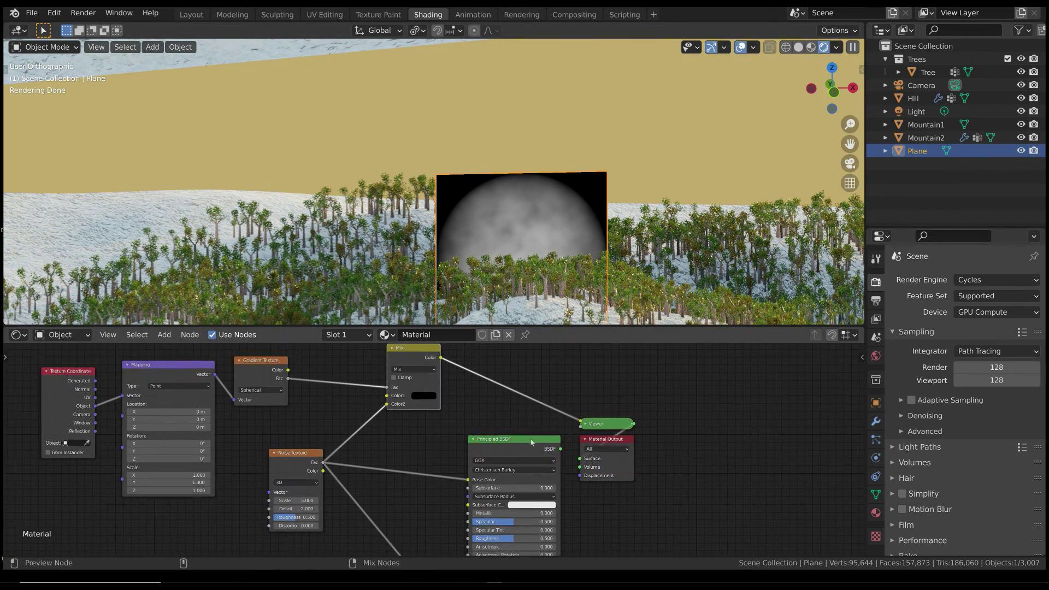
Restore the Principled BSDF as output, connect the Mix Color to its Base Color and Alpha, and examine the rendered fog plane
{"action": "left_click", "coordinate": [531, 443], "text": "ctrl+shift"}
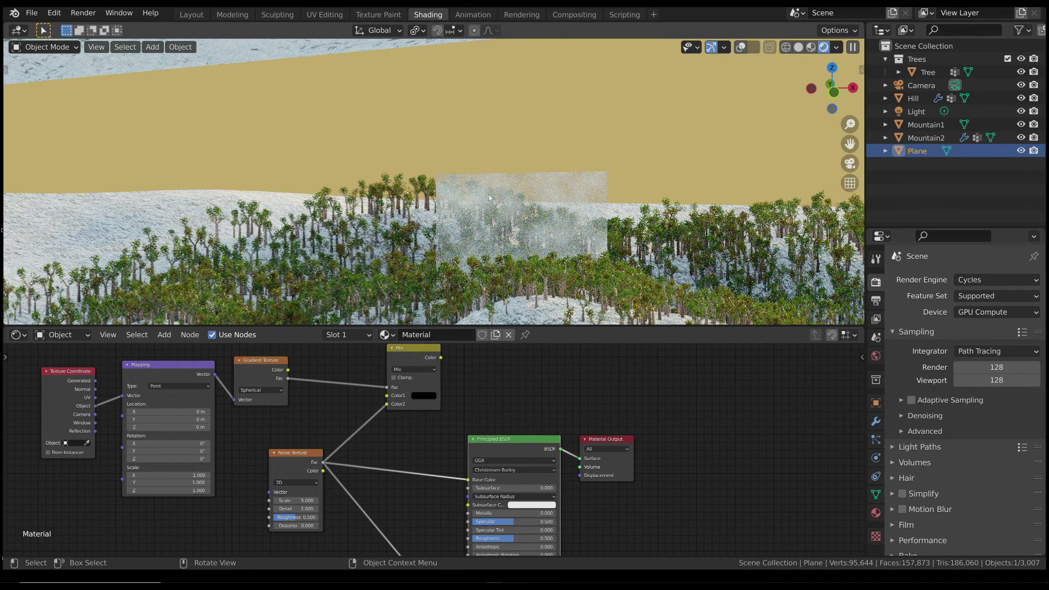
{"action": "left_click_drag", "start_coordinate": [442, 357], "coordinate": [468, 407]}
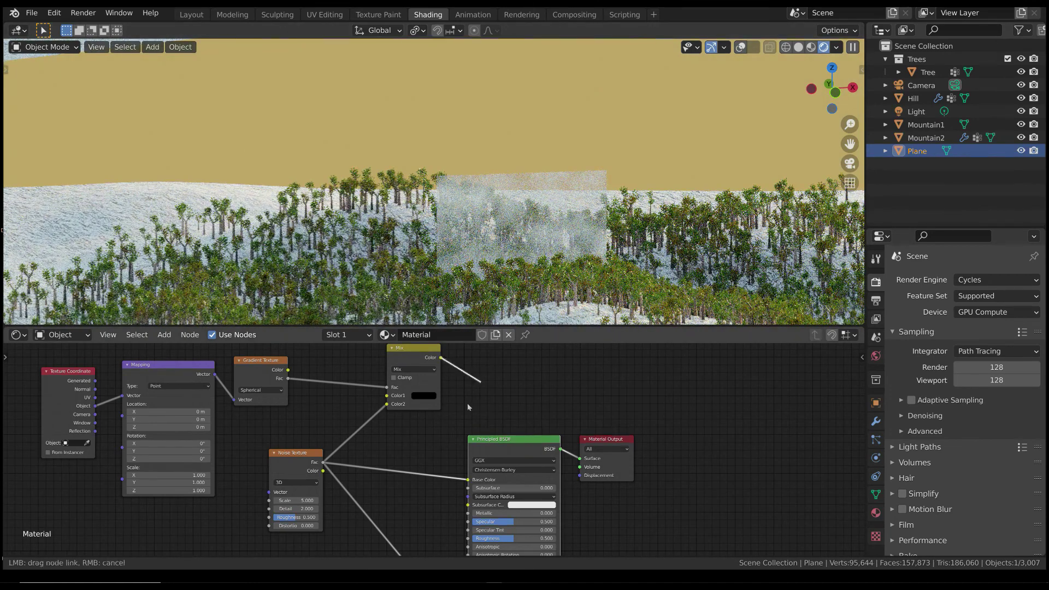
{"action": "left_click_drag", "start_coordinate": [473, 484], "coordinate": [468, 479]}
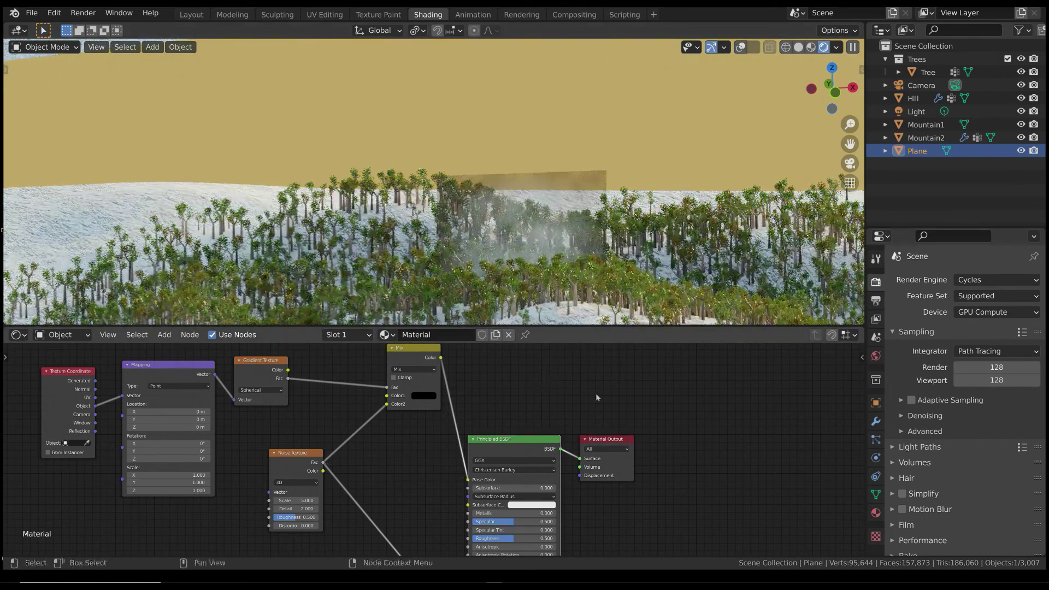
{"action": "scroll", "coordinate": [507, 401], "scroll_direction": "down", "scroll_amount": 3}
{"action": "left_click_drag", "start_coordinate": [414, 352], "coordinate": [458, 536]}
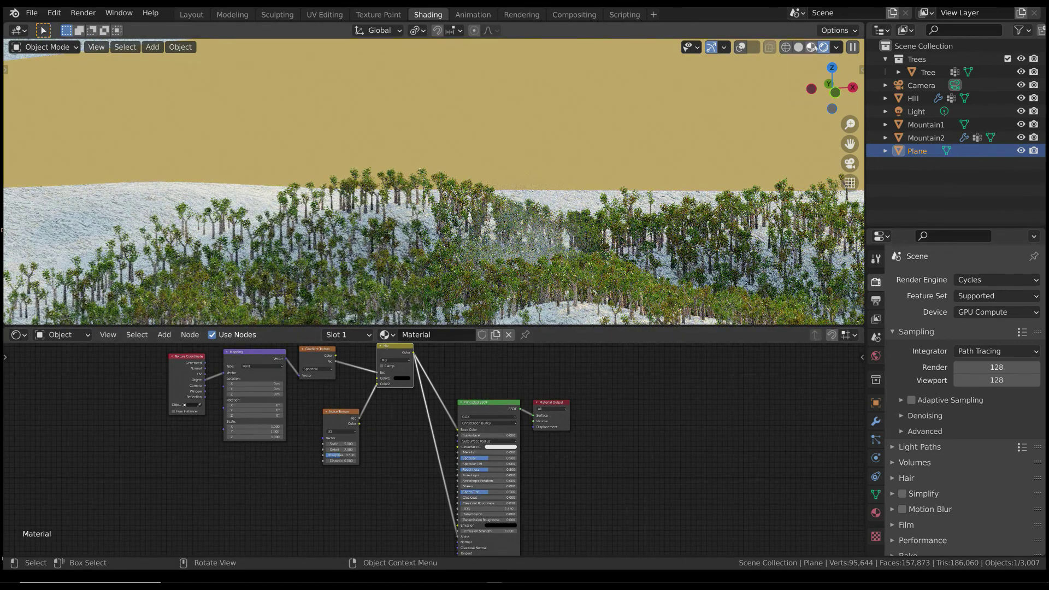
{"action": "middle_click_drag", "start_coordinate": [612, 229], "coordinate": [637, 217]}
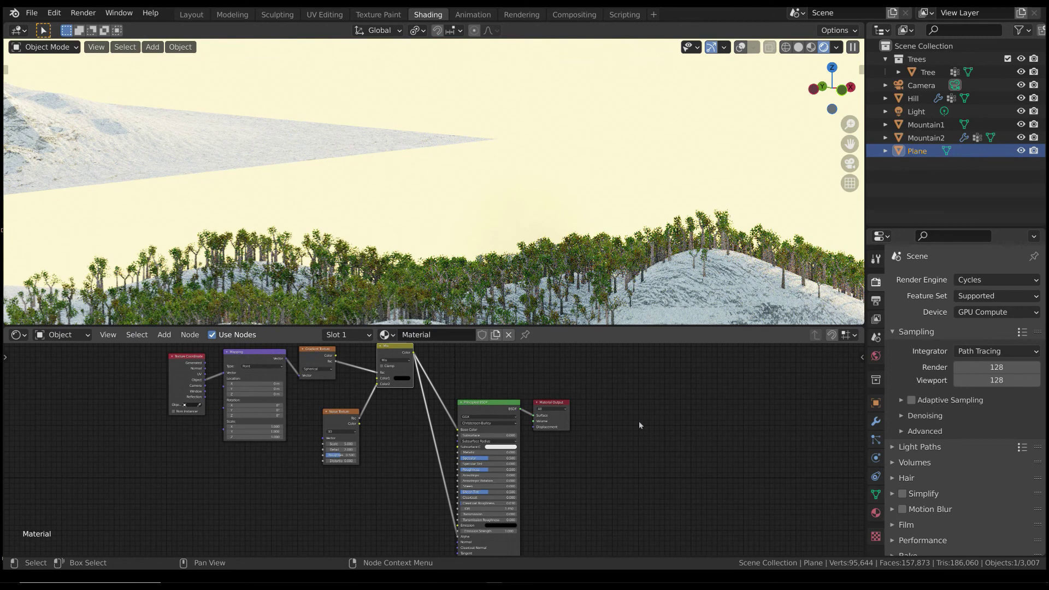
Return to solid shading in the Layout workspace and duplicate the fog plane, placing the copy beside it over the forest
{"action": "left_click", "coordinate": [797, 47]}
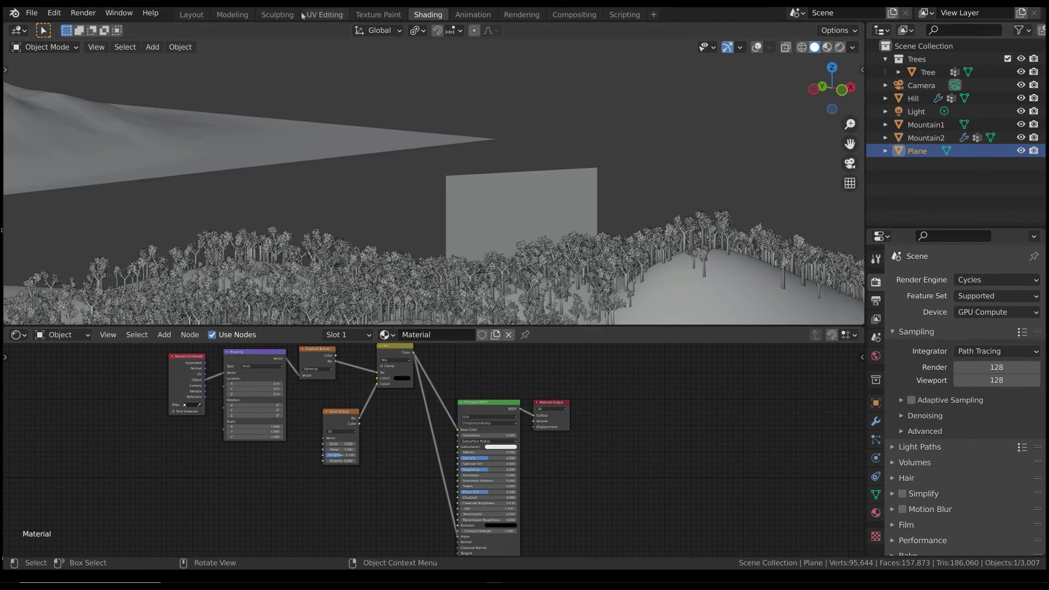
{"action": "left_click", "coordinate": [191, 15]}
{"action": "scroll", "coordinate": [473, 286], "scroll_direction": "down", "scroll_amount": 5}
{"action": "scroll", "coordinate": [473, 285], "scroll_direction": "up", "scroll_amount": 5}
{"action": "middle_click_drag", "start_coordinate": [473, 285], "coordinate": [499, 321]}
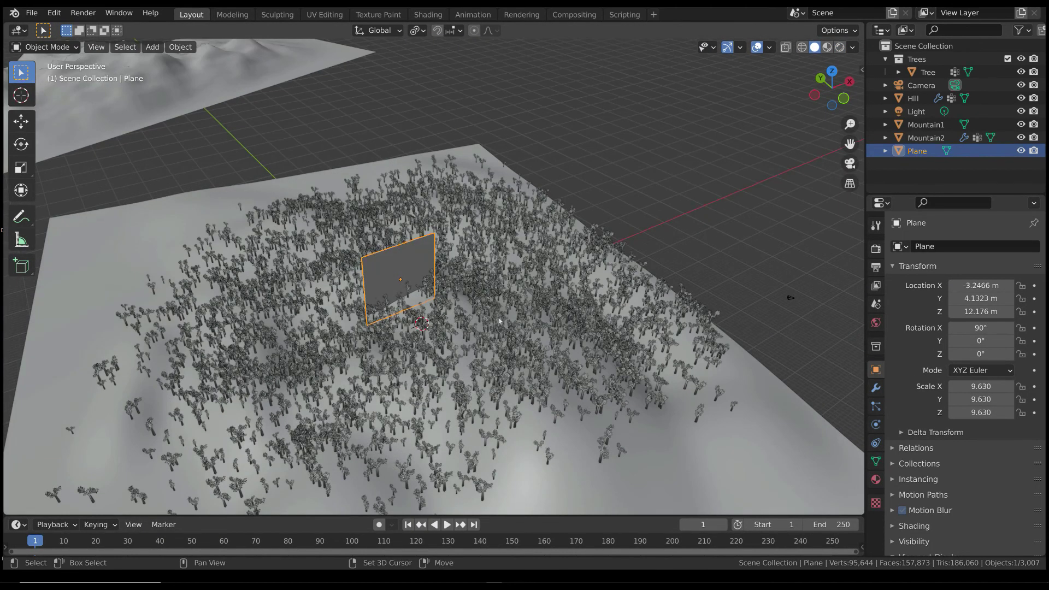
{"action": "key", "text": "shift+d"}
{"action": "left_click", "coordinate": [576, 306]}
{"action": "middle_click_drag", "start_coordinate": [576, 306], "coordinate": [571, 338]}
Duplicate the fog plane three more times, spreading the copies over the forest with the last at 1.4894, 26.806, 20.425 m
{"action": "key", "text": "shift+d"}
{"action": "left_click", "coordinate": [348, 365]}
{"action": "key", "text": "shift+d"}
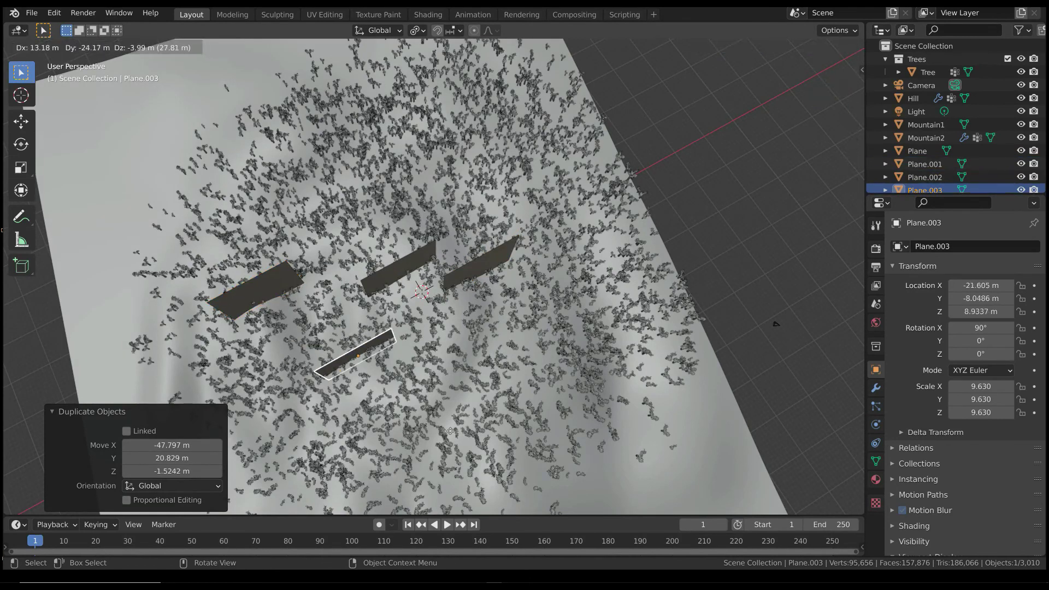
{"action": "left_click", "coordinate": [775, 323]}
{"action": "key", "text": "shift+d"}
{"action": "left_click", "coordinate": [814, 181]}
{"action": "middle_click_drag", "start_coordinate": [813, 180], "coordinate": [872, 84]}
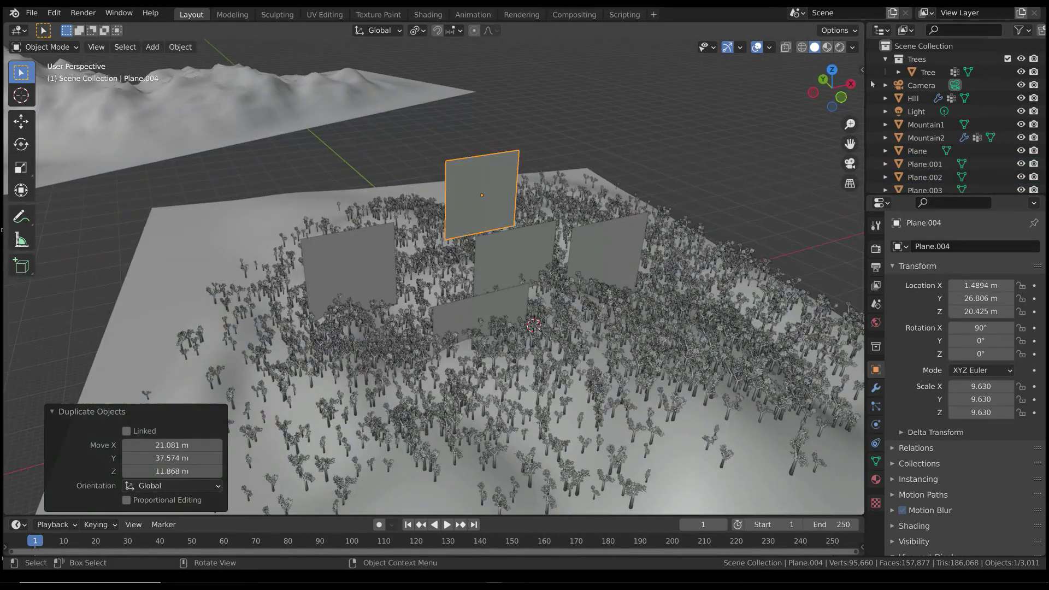
Examine the fog planes spread over the forest in material preview and rendered shading
{"action": "key", "text": "z"}
{"action": "left_click", "coordinate": [538, 266]}
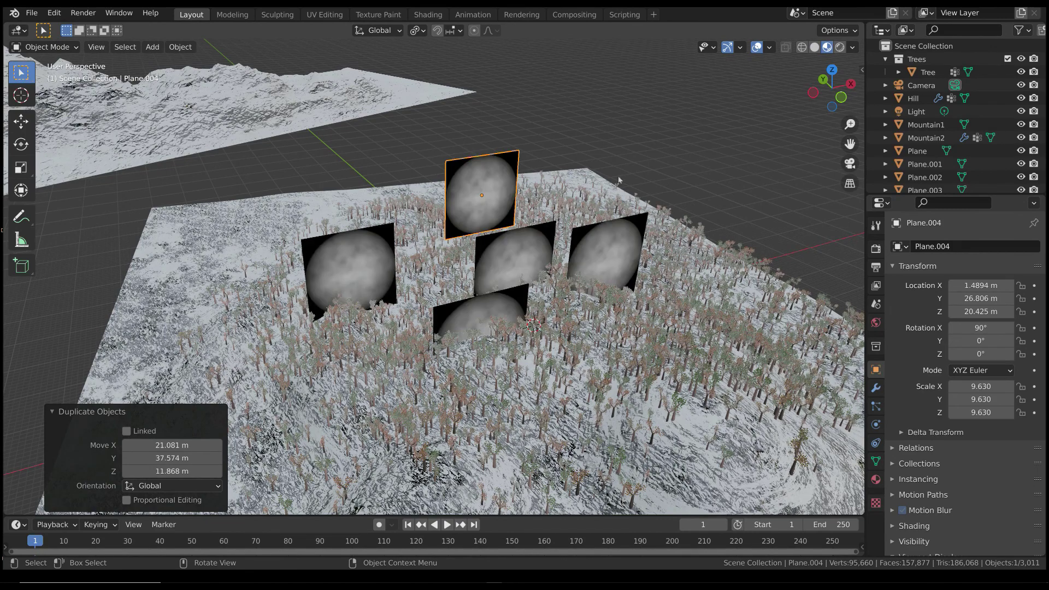
{"action": "middle_click_drag", "start_coordinate": [539, 268], "coordinate": [562, 257]}
{"action": "left_click", "coordinate": [840, 48]}
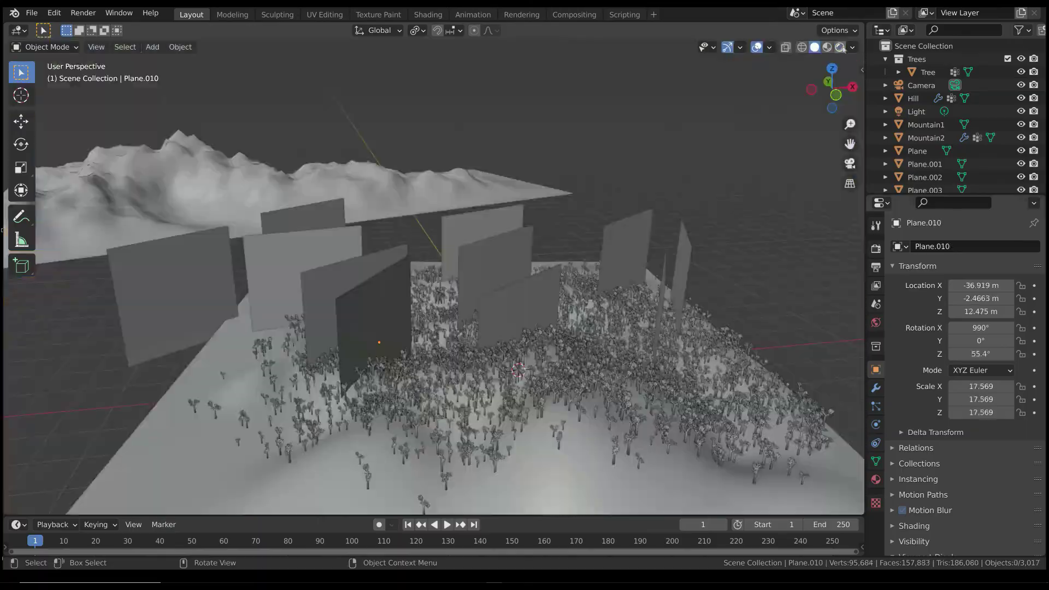
{"action": "key", "text": "z"}
{"action": "left_click", "coordinate": [436, 207]}
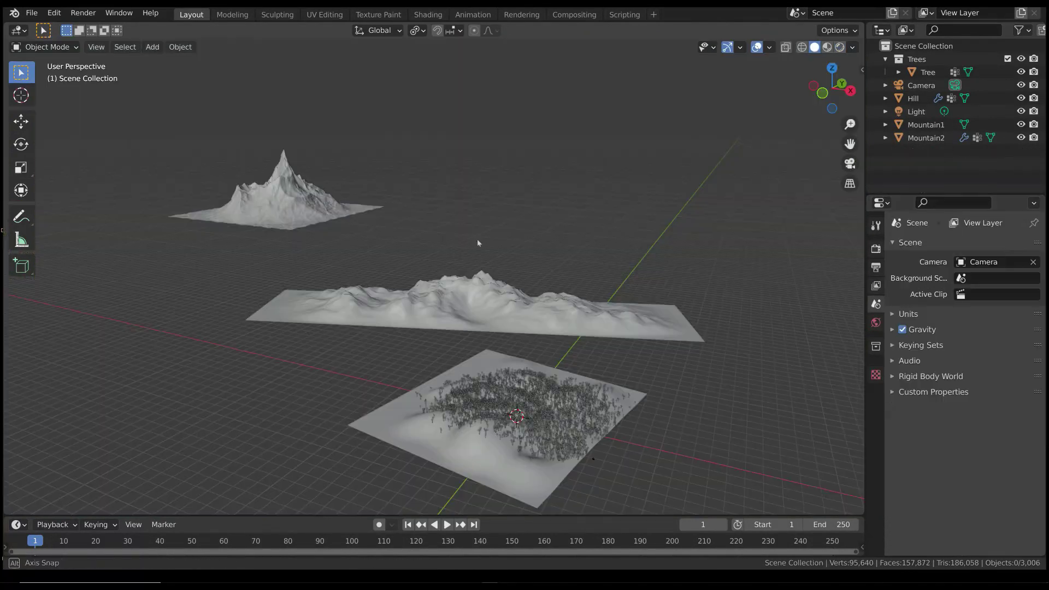
Enable the Mist data pass for the view layer
{"action": "mouse_move", "coordinate": [477, 238]}
{"action": "middle_mouse_down"}
{"action": "mouse_move", "coordinate": [490, 250]}
{"action": "mouse_move", "coordinate": [499, 243]}
{"action": "middle_mouse_up"}
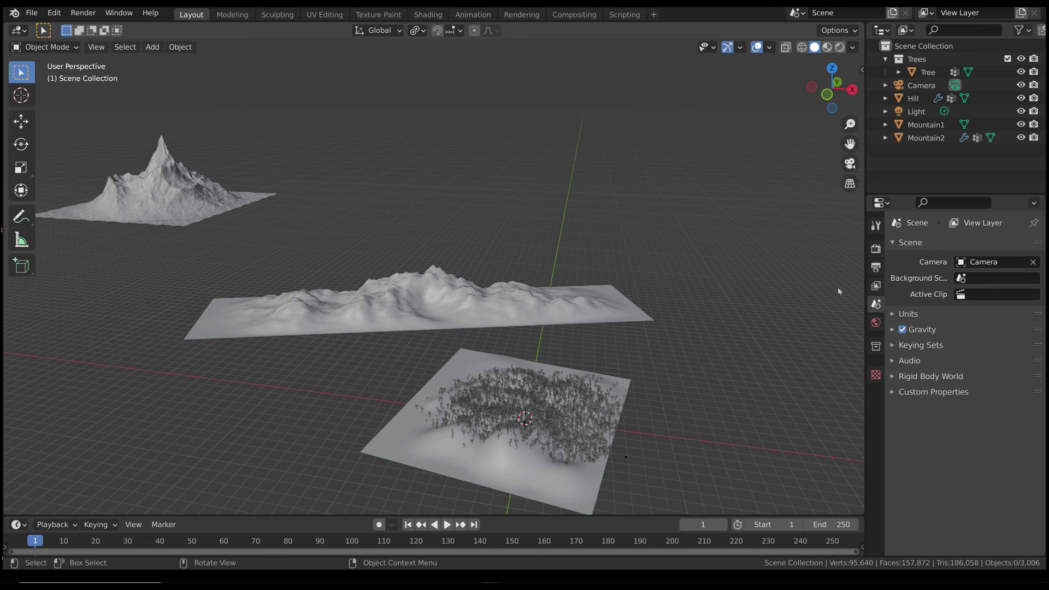
{"action": "left_click", "coordinate": [876, 286]}
{"action": "left_click", "coordinate": [973, 358]}
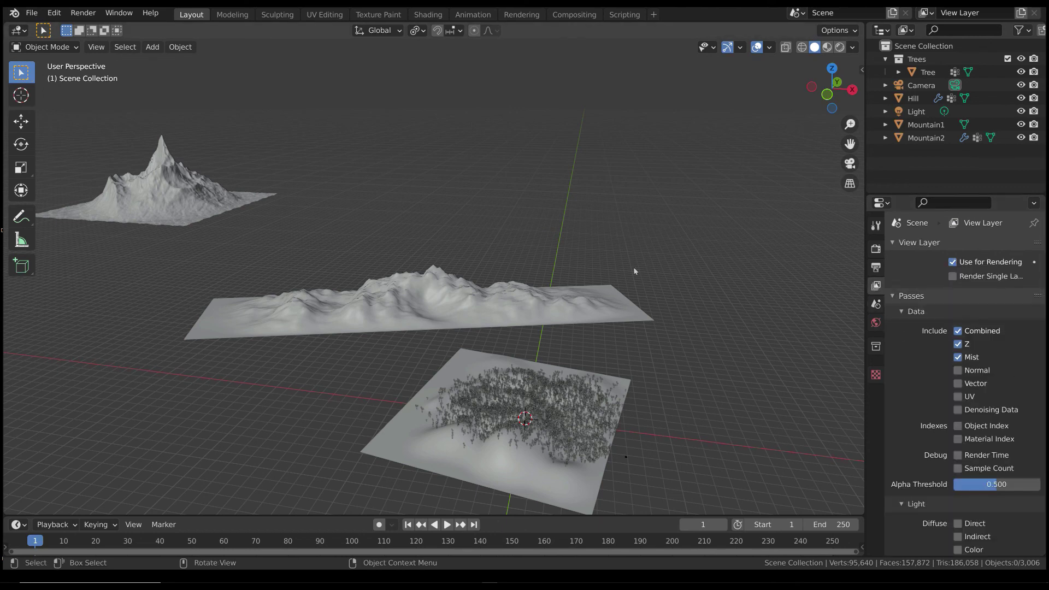
Turn on Mist in the camera's viewport display and examine the mist range line over the forest
{"action": "left_click", "coordinate": [921, 85]}
{"action": "left_click", "coordinate": [876, 424]}
{"action": "scroll", "coordinate": [978, 358], "scroll_direction": "down", "scroll_amount": 2}
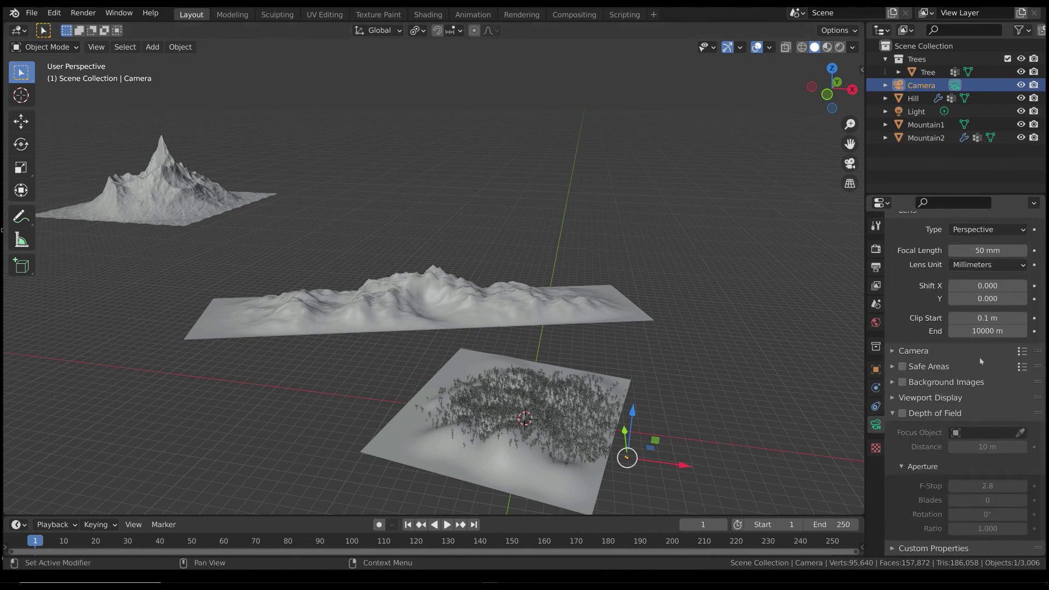
{"action": "left_click", "coordinate": [966, 397]}
{"action": "scroll", "coordinate": [959, 403], "scroll_direction": "down", "scroll_amount": 3}
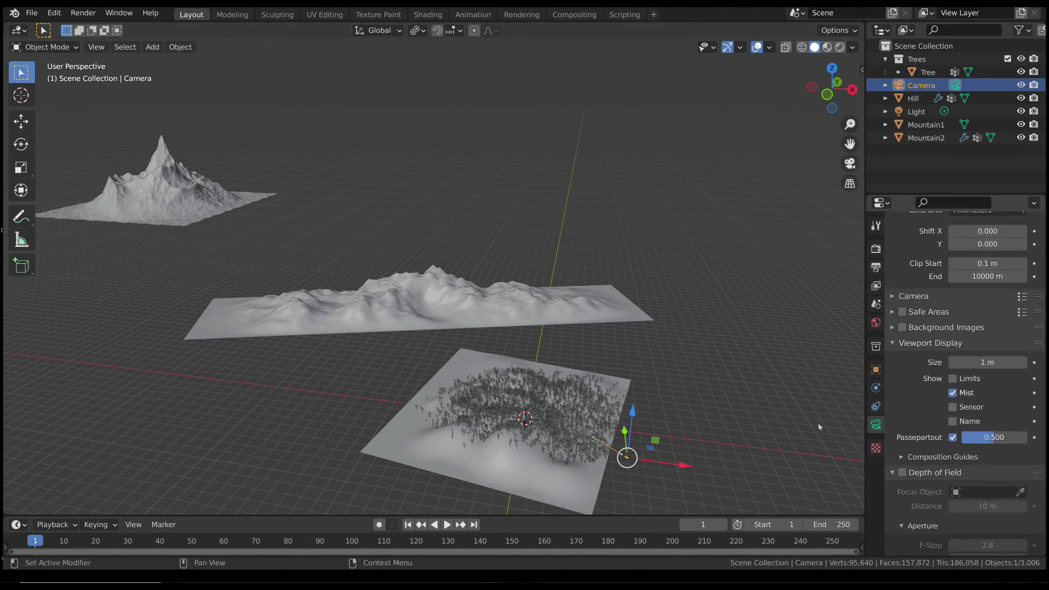
{"action": "scroll", "coordinate": [641, 428], "scroll_direction": "up", "scroll_amount": 8}
{"action": "scroll", "coordinate": [651, 397], "scroll_direction": "down", "scroll_amount": 3}
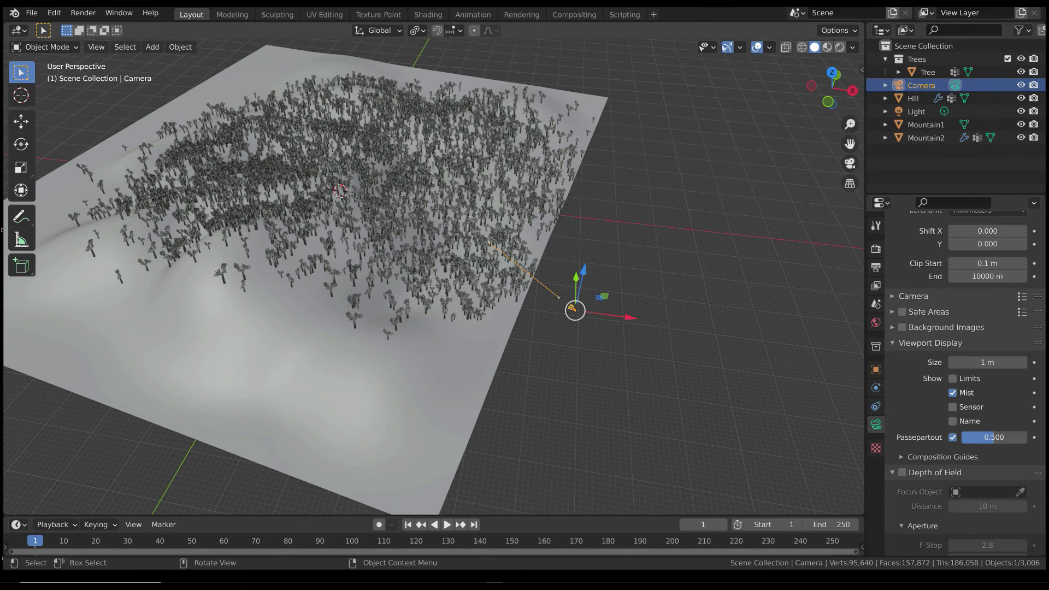
{"action": "middle_click_drag", "start_coordinate": [454, 272], "coordinate": [454, 272], "text": "ctrl+shift"}
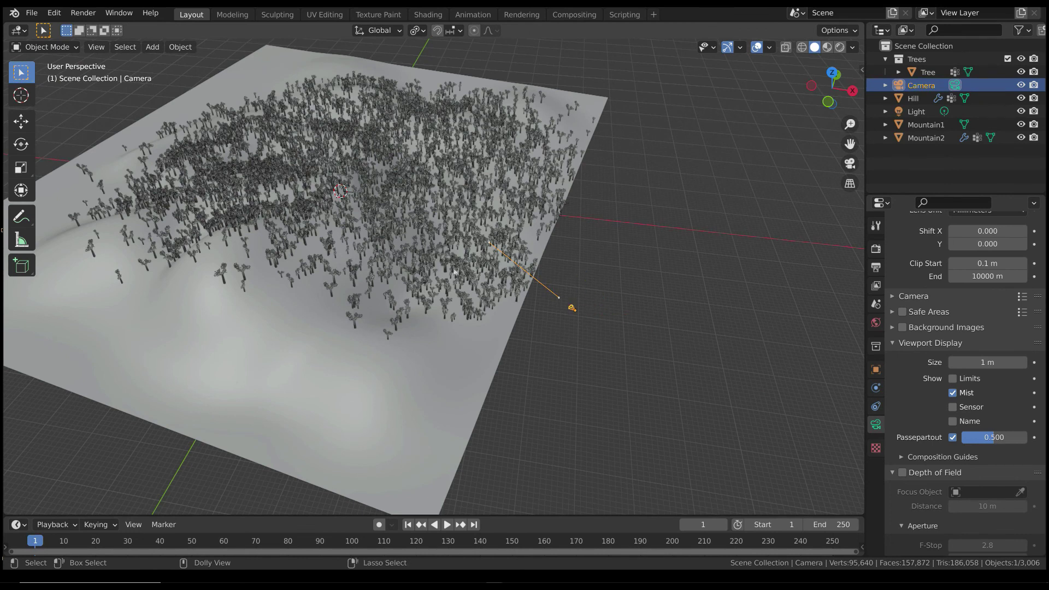
Look through the camera in material preview with the Mist render pass displayed
{"action": "left_click", "coordinate": [827, 47]}
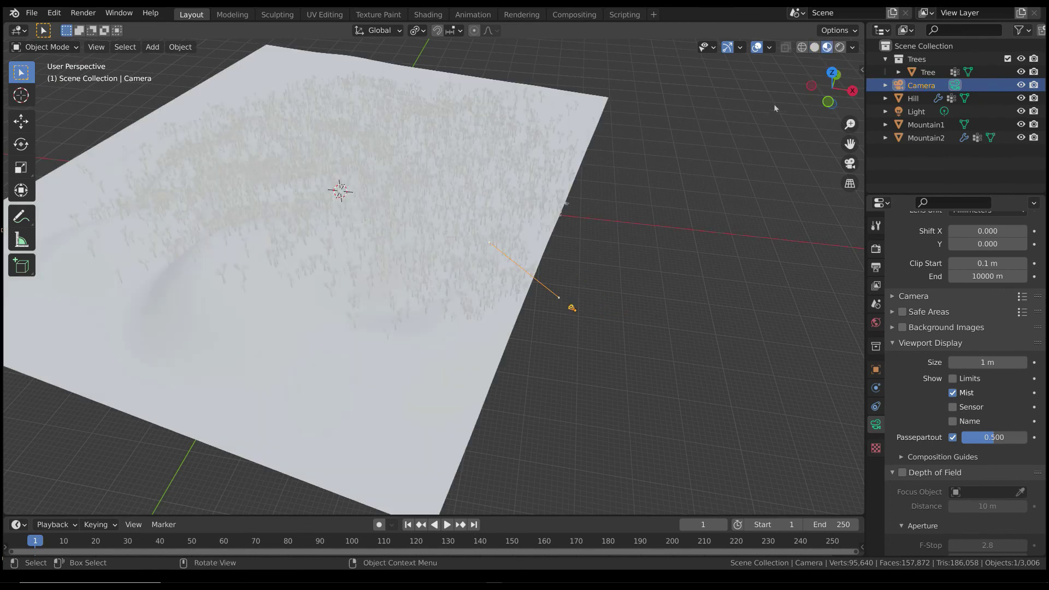
{"action": "key", "text": "KP_0"}
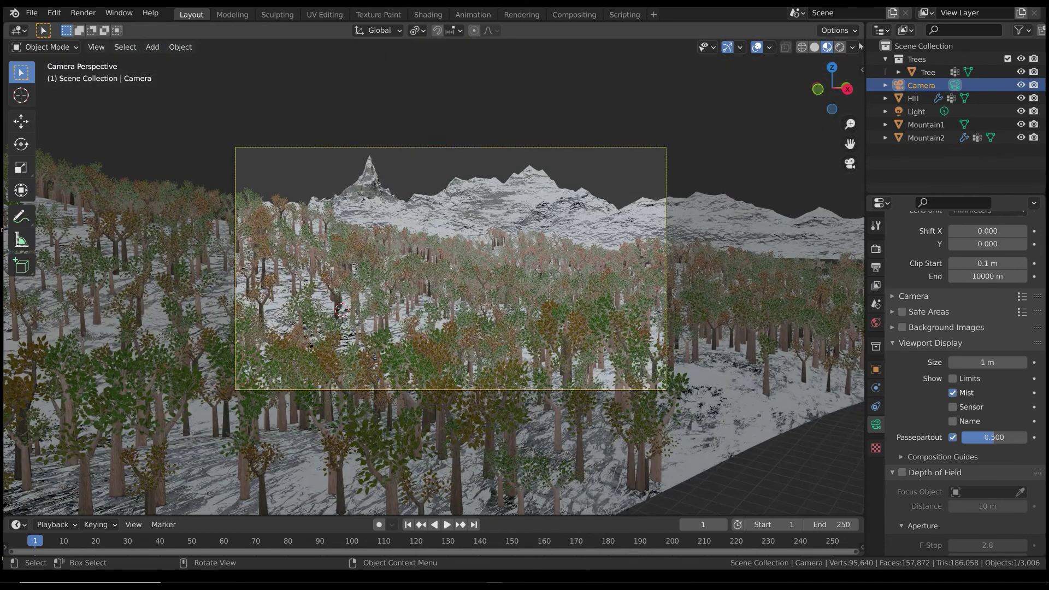
{"action": "left_click", "coordinate": [852, 47]}
{"action": "left_click", "coordinate": [850, 267]}
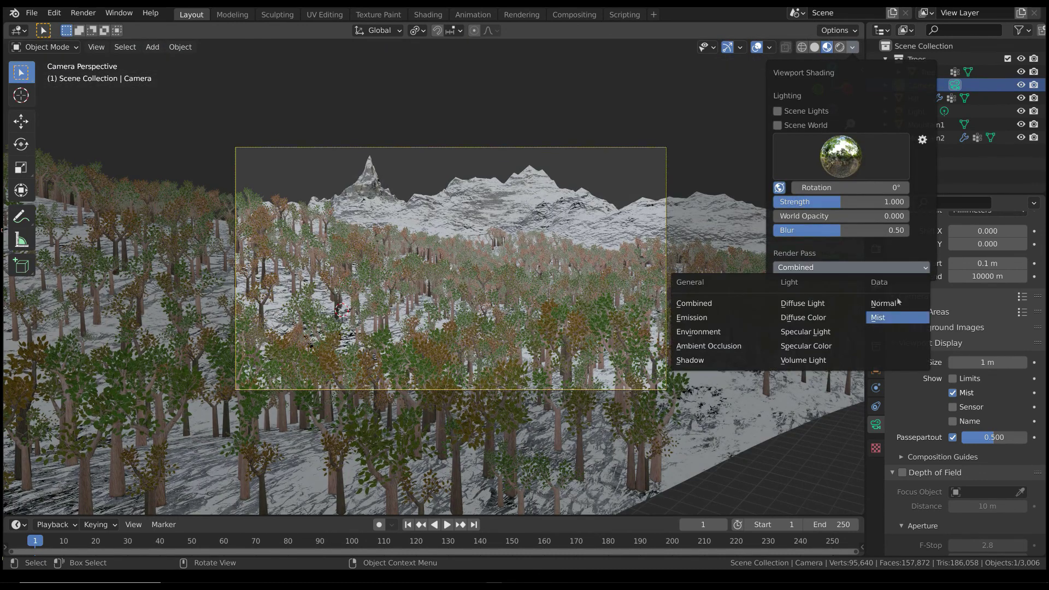
{"action": "left_click", "coordinate": [916, 321]}
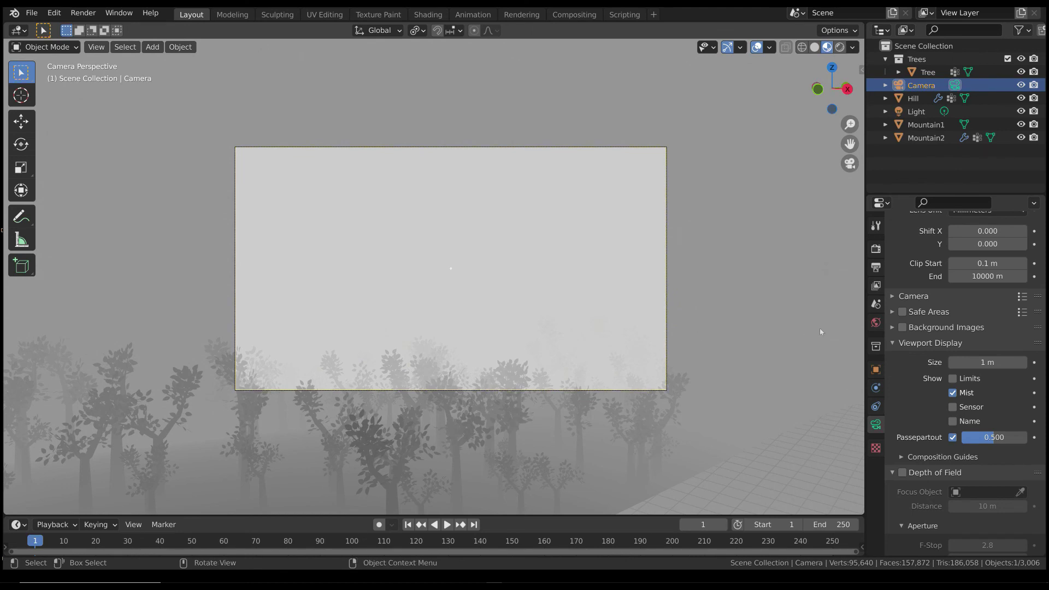
Set the world's Mist Pass depth to 162 m
{"action": "left_click", "coordinate": [875, 322]}
{"action": "left_click", "coordinate": [923, 484]}
{"action": "middle_click_drag", "start_coordinate": [924, 482], "coordinate": [946, 402]}
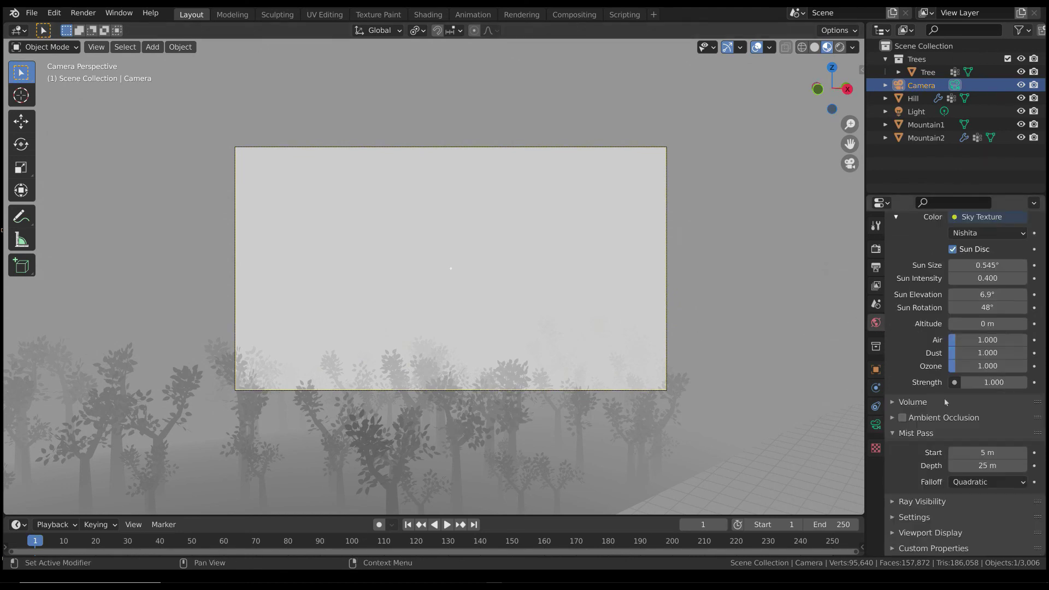
{"action": "left_click_drag", "start_coordinate": [988, 465], "coordinate": [1021, 465]}
{"action": "scroll", "coordinate": [983, 466], "scroll_direction": "up", "scroll_amount": 1}
Render the camera view and enable nodes in the Compositing workspace
{"action": "key", "text": "F12"}
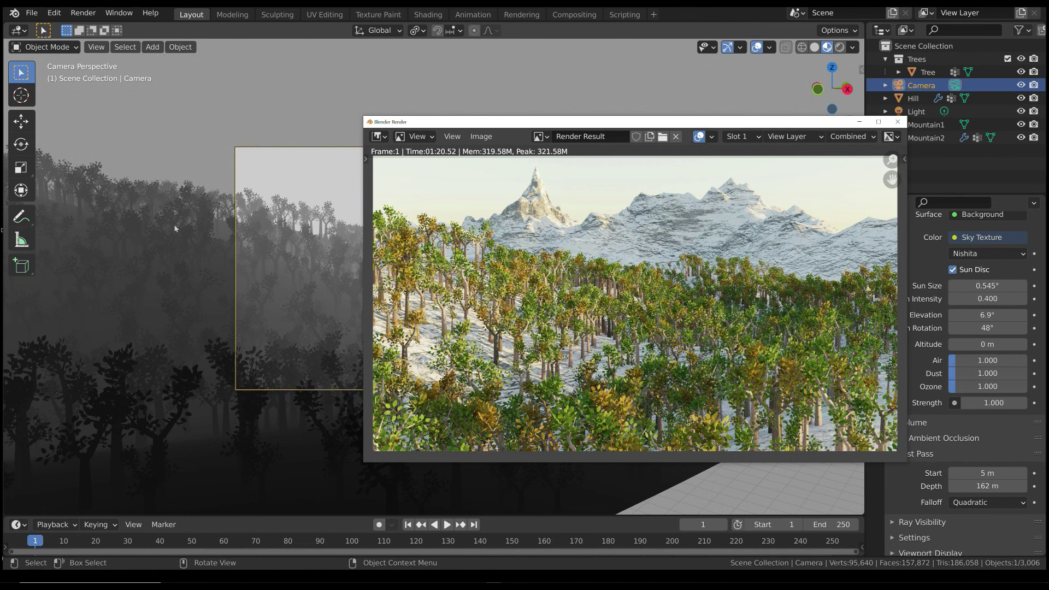
{"action": "left_click", "coordinate": [896, 122]}
{"action": "left_click", "coordinate": [573, 15]}
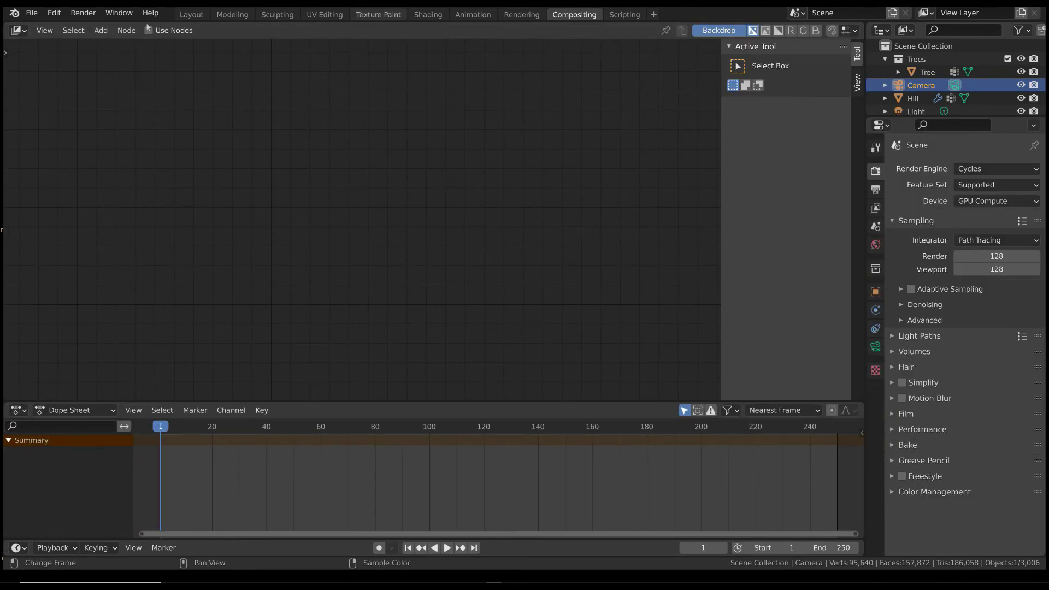
{"action": "left_click", "coordinate": [149, 30]}
{"action": "scroll", "coordinate": [398, 227], "scroll_direction": "down", "scroll_amount": 3}
{"action": "middle_click_drag", "start_coordinate": [397, 228], "coordinate": [441, 296]}
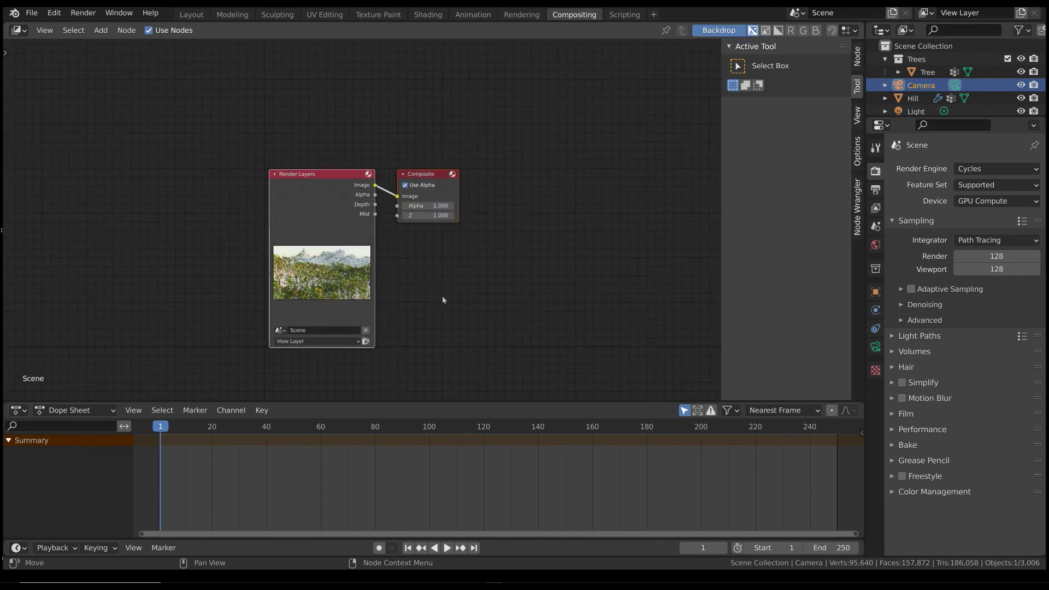
Add a Viewer node and connect the Render Layers Image output to it as the backdrop
{"action": "key", "text": "shift+a"}
{"action": "mouse_move", "coordinate": [429, 283]}
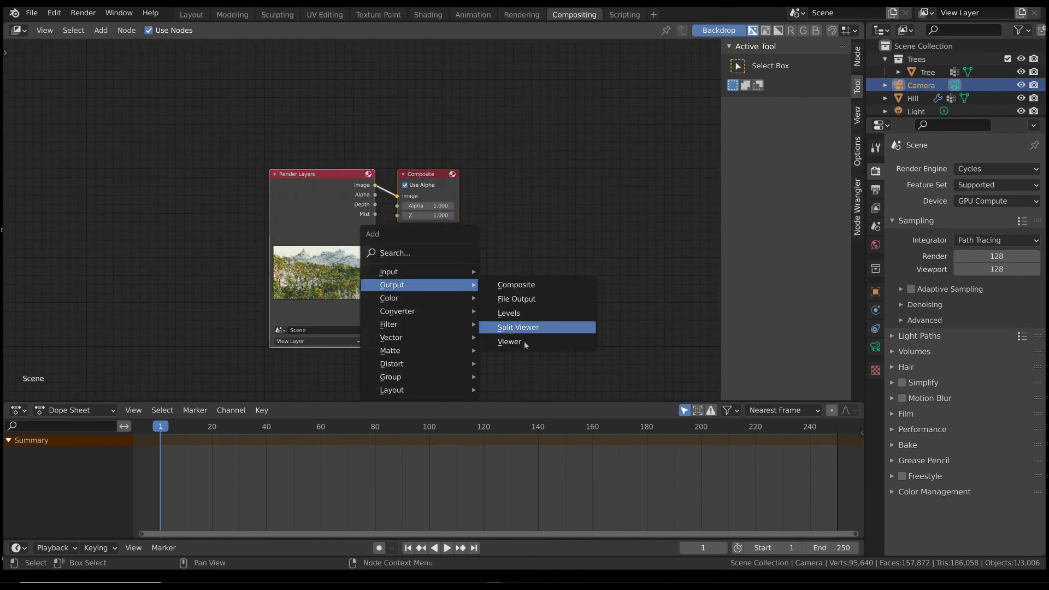
{"action": "left_click", "coordinate": [509, 341]}
{"action": "left_click", "coordinate": [550, 240]}
{"action": "left_click_drag", "start_coordinate": [427, 174], "coordinate": [465, 140]}
{"action": "left_click_drag", "start_coordinate": [374, 185], "coordinate": [521, 242]}
{"action": "middle_click_drag", "start_coordinate": [497, 229], "coordinate": [502, 240]}
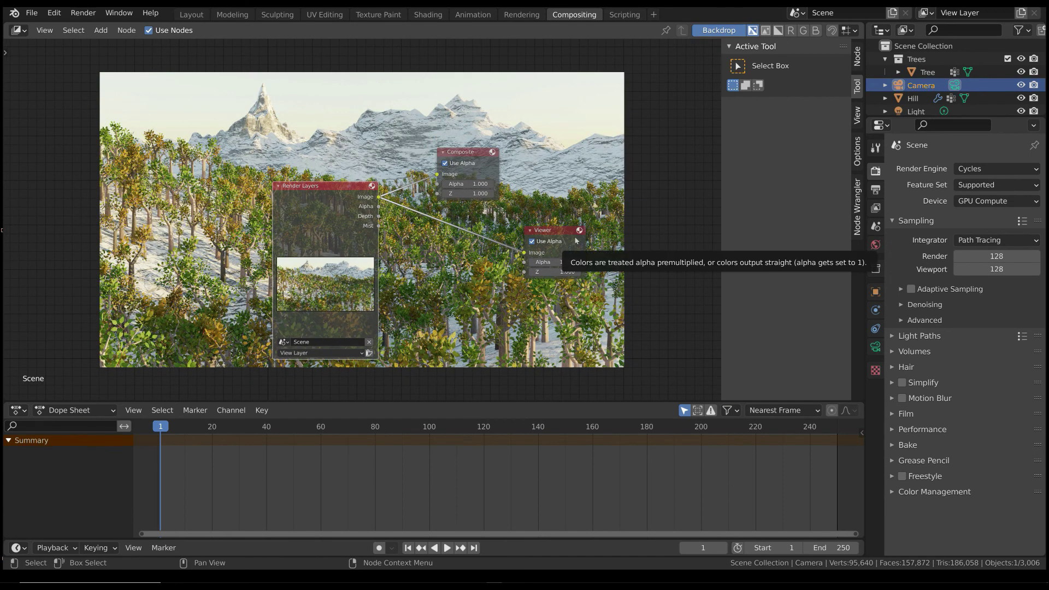
Add a Mix color node and connect the Render Layers Image output to its first Image input
{"action": "left_click_drag", "start_coordinate": [312, 189], "coordinate": [232, 194]}
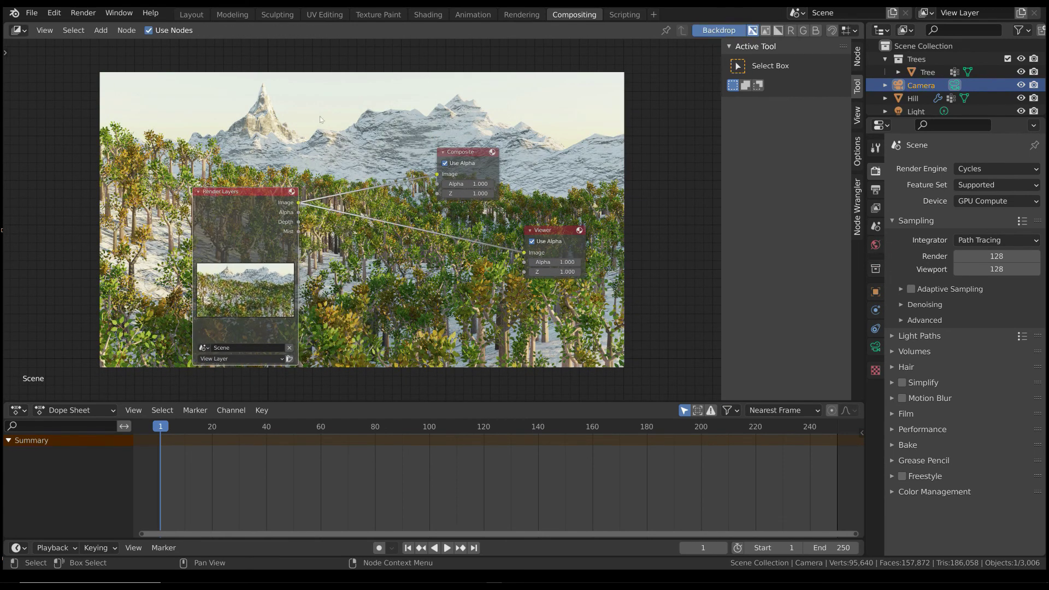
{"action": "key", "text": "shift+a"}
{"action": "mouse_move", "coordinate": [305, 104]}
{"action": "left_click", "coordinate": [437, 229]}
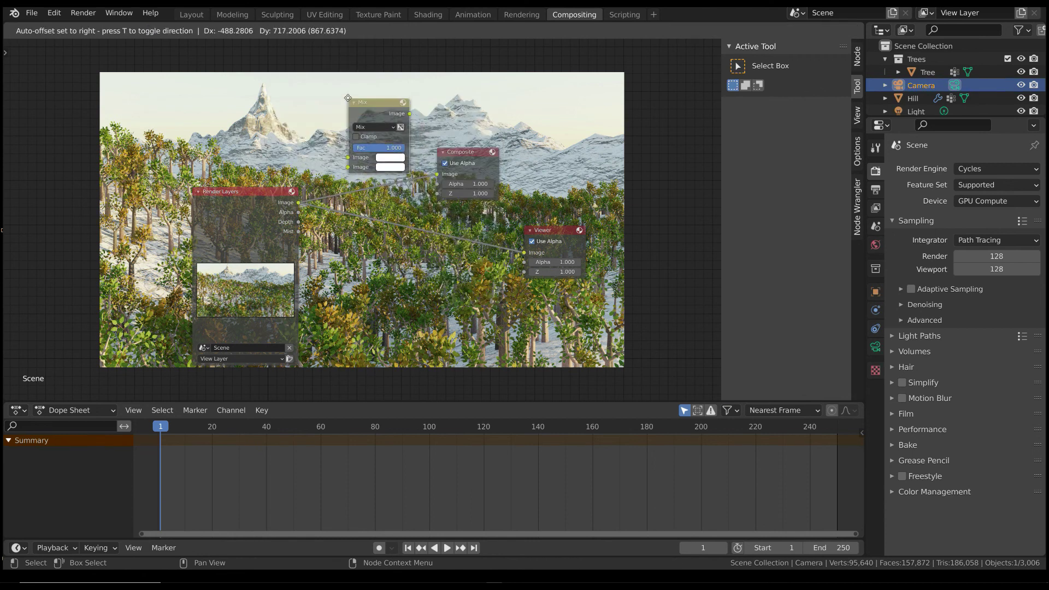
{"action": "left_click", "coordinate": [343, 95]}
{"action": "middle_click_drag", "start_coordinate": [328, 131], "coordinate": [306, 147]}
{"action": "left_click_drag", "start_coordinate": [243, 208], "coordinate": [322, 171]}
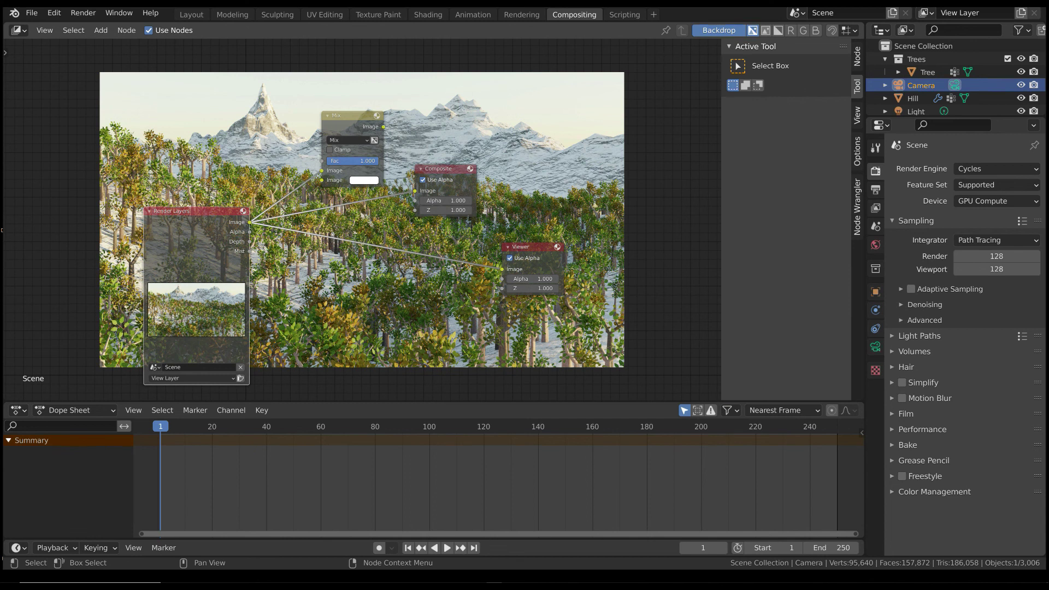
Connect the Mist output to the Mix factor and the Mix output to the Viewer and Composite nodes
{"action": "left_click_drag", "start_coordinate": [249, 251], "coordinate": [322, 162]}
{"action": "left_click_drag", "start_coordinate": [445, 168], "coordinate": [498, 146]}
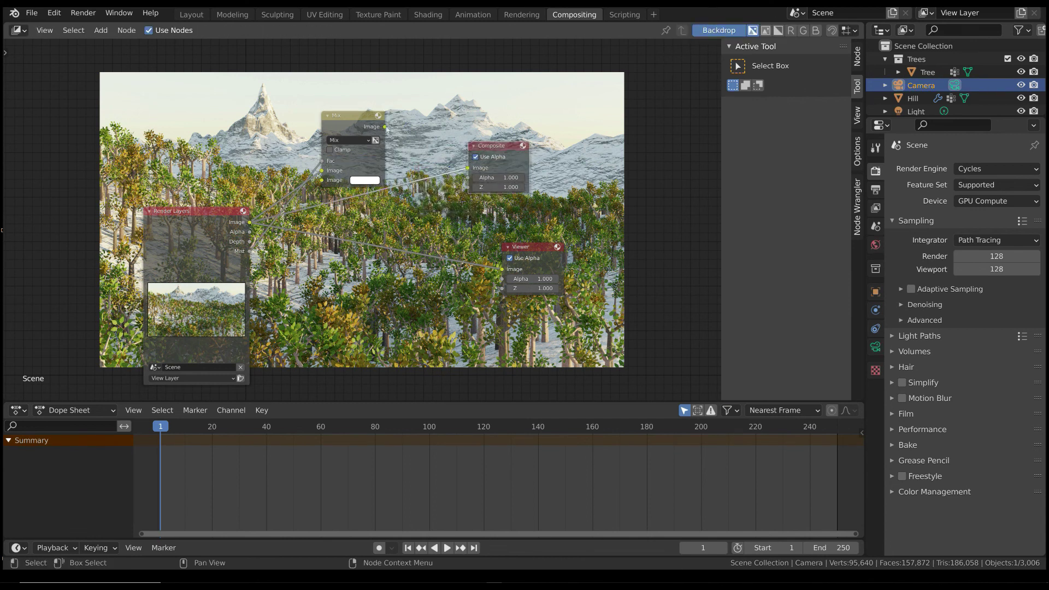
{"action": "left_click_drag", "start_coordinate": [384, 126], "coordinate": [502, 269]}
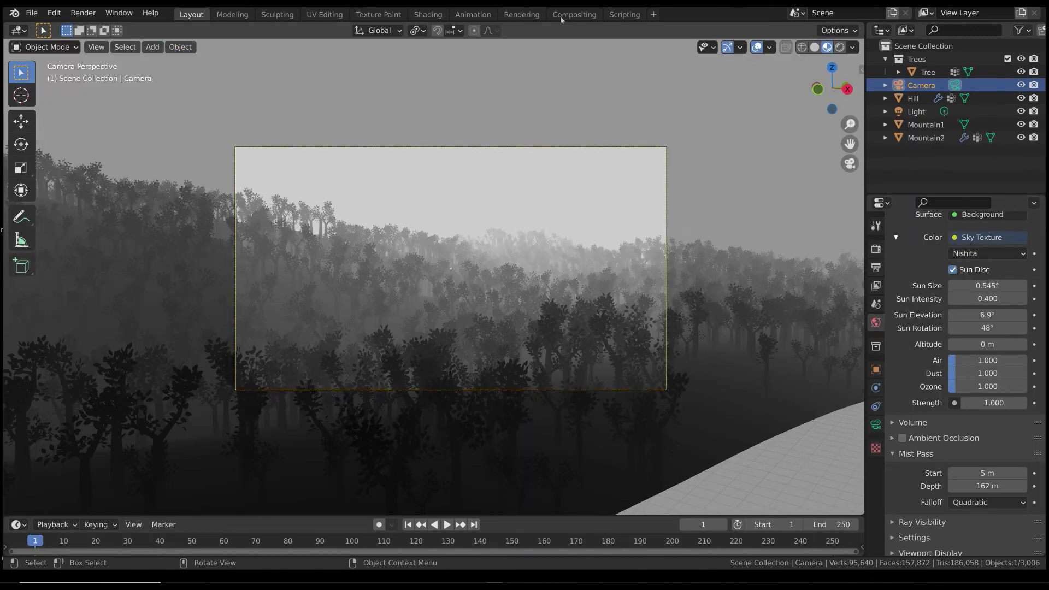
Insert a Map Value node between the Render Layers Mist output and the Mix factor in the compositor
{"action": "left_click", "coordinate": [560, 17]}
{"action": "left_click_drag", "start_coordinate": [317, 265], "coordinate": [237, 244]}
{"action": "key", "text": "shift+a"}
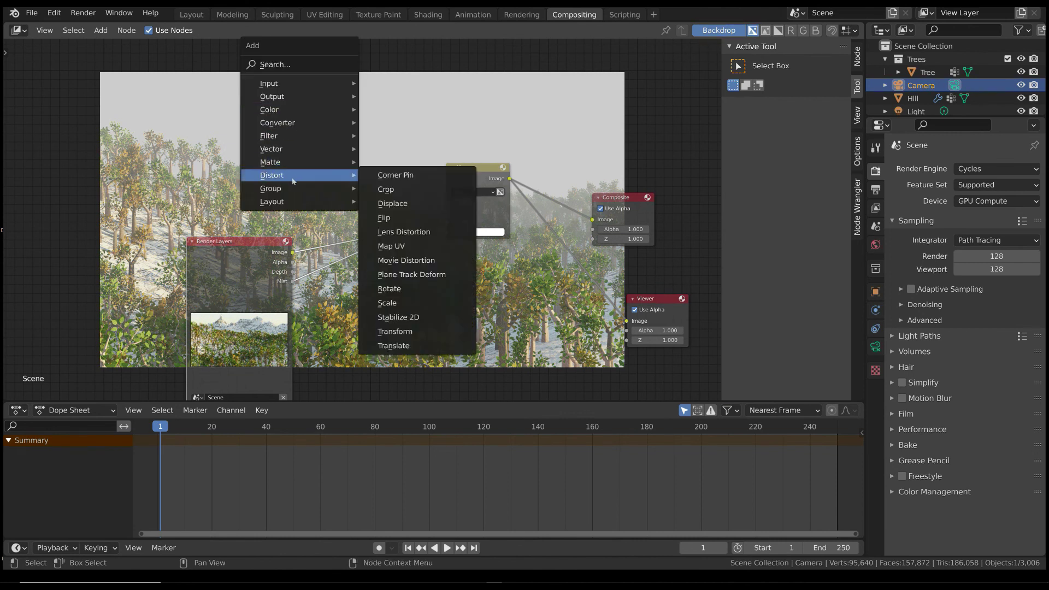
{"action": "mouse_move", "coordinate": [306, 149]}
{"action": "left_click", "coordinate": [411, 162]}
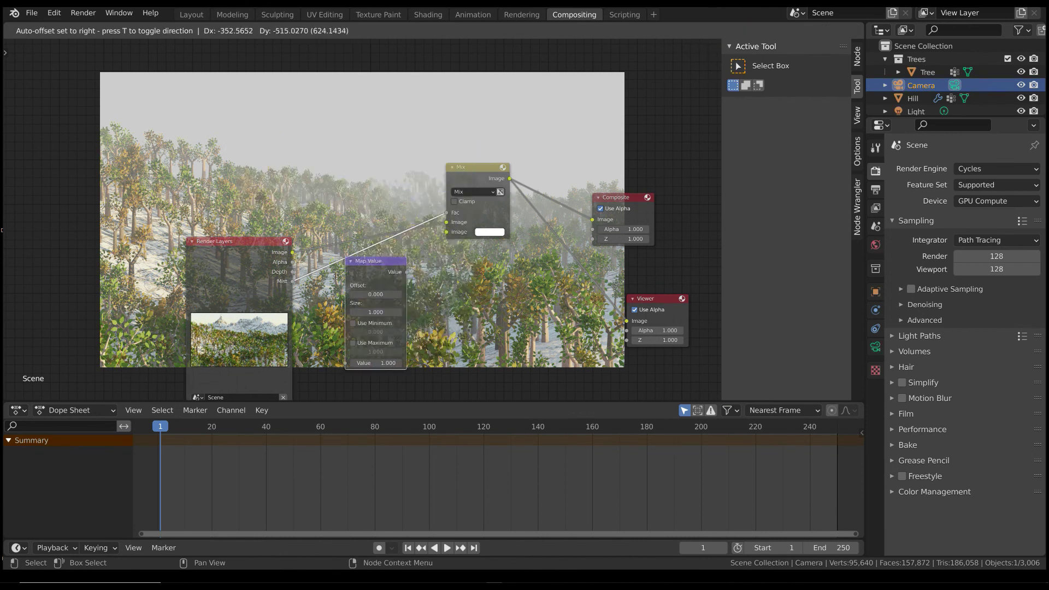
{"action": "left_click", "coordinate": [424, 296]}
{"action": "left_click_drag", "start_coordinate": [260, 240], "coordinate": [243, 235]}
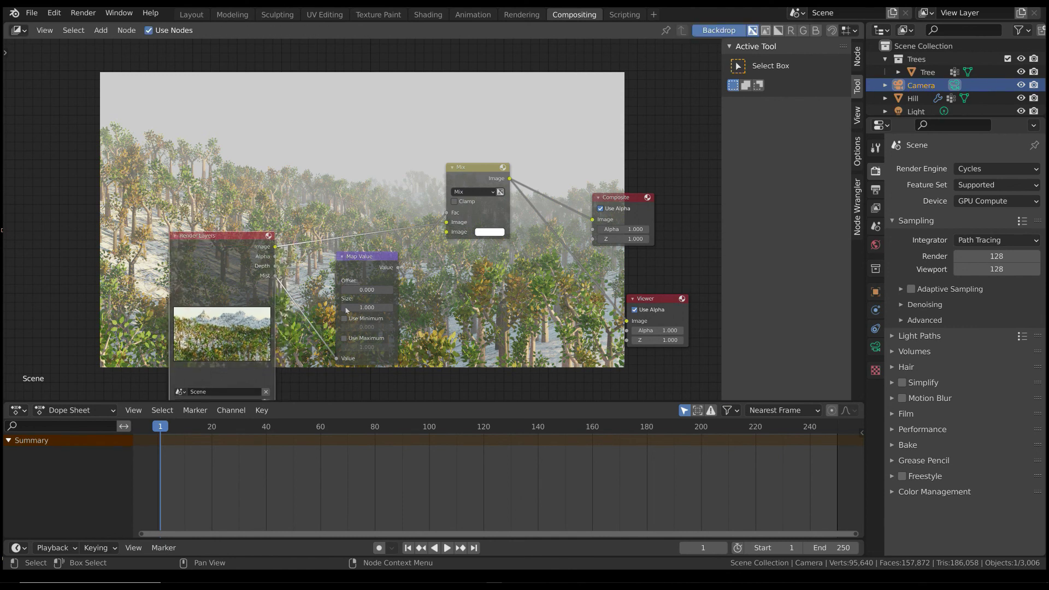
Enable the minimum and maximum limits on the Map Value node and set the maximum to 0.900
{"action": "left_click", "coordinate": [344, 319]}
{"action": "left_click", "coordinate": [344, 338]}
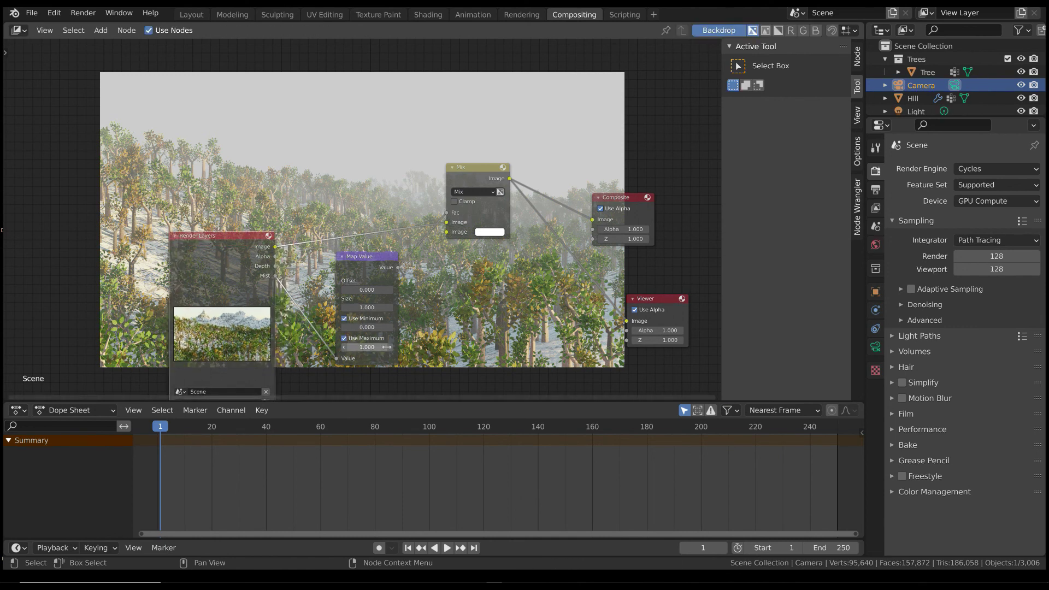
{"action": "left_click", "coordinate": [344, 348]}
{"action": "left_click", "coordinate": [344, 348]}
{"action": "left_click", "coordinate": [344, 348]}
{"action": "left_click", "coordinate": [344, 348]}
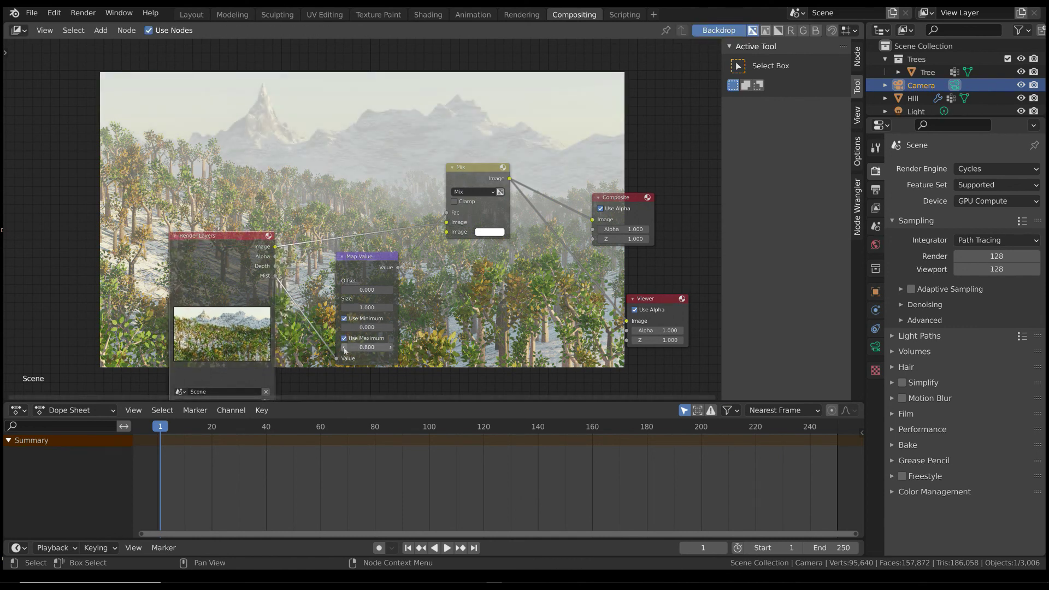
{"action": "left_click", "coordinate": [391, 348]}
{"action": "left_click", "coordinate": [391, 348]}
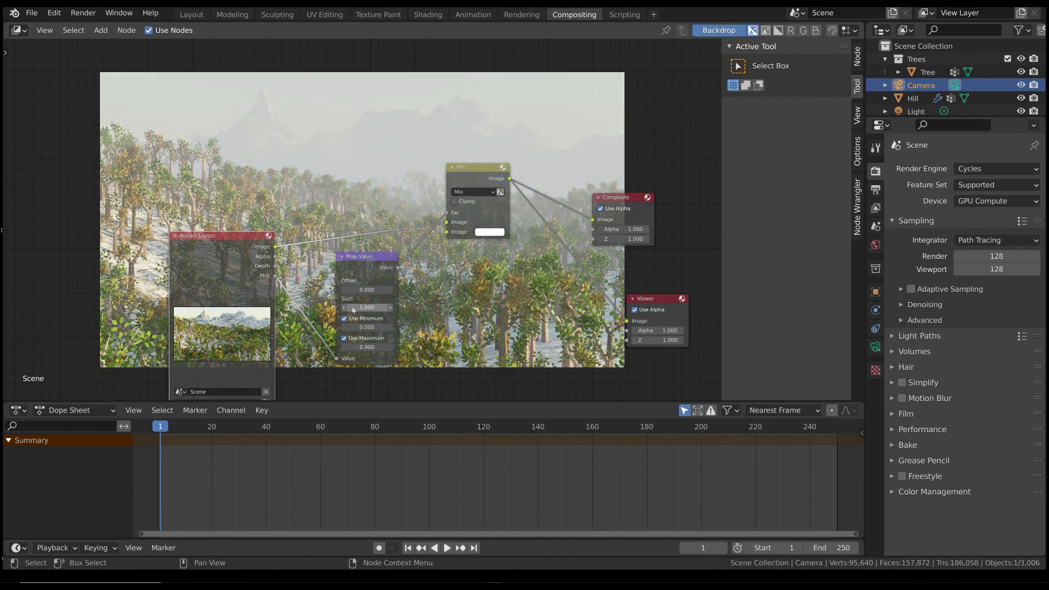
Try higher minimum values on the Map Value node
{"action": "left_click", "coordinate": [391, 327]}
{"action": "left_click", "coordinate": [391, 327]}
{"action": "left_click", "coordinate": [392, 327]}
{"action": "left_click", "coordinate": [344, 327]}
{"action": "left_click", "coordinate": [344, 327]}
Connect the Render Layers Mist output to the Mix node's second Image input
{"action": "left_click_drag", "start_coordinate": [276, 276], "coordinate": [447, 231]}
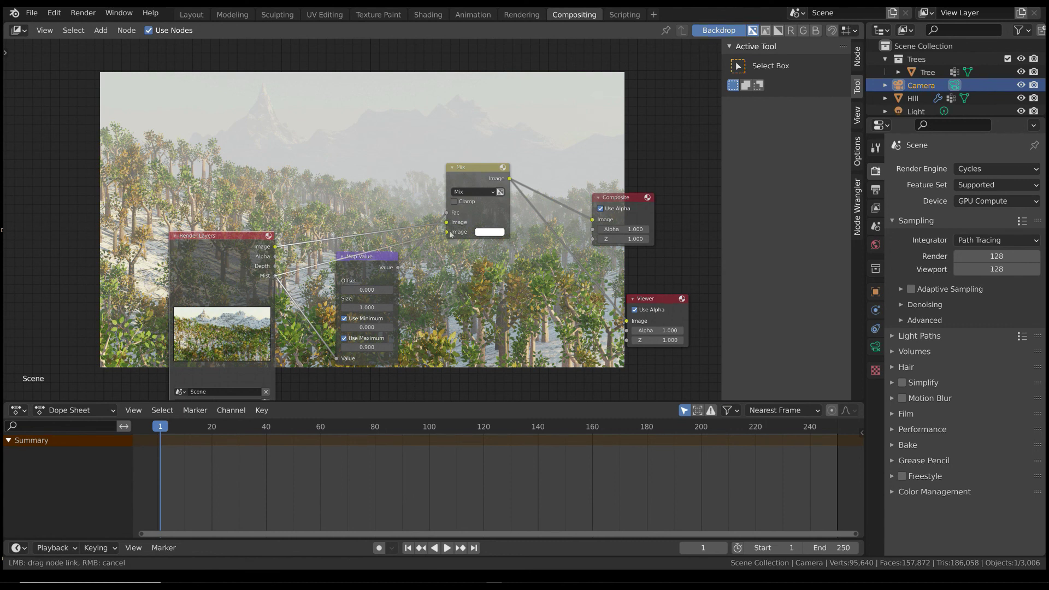